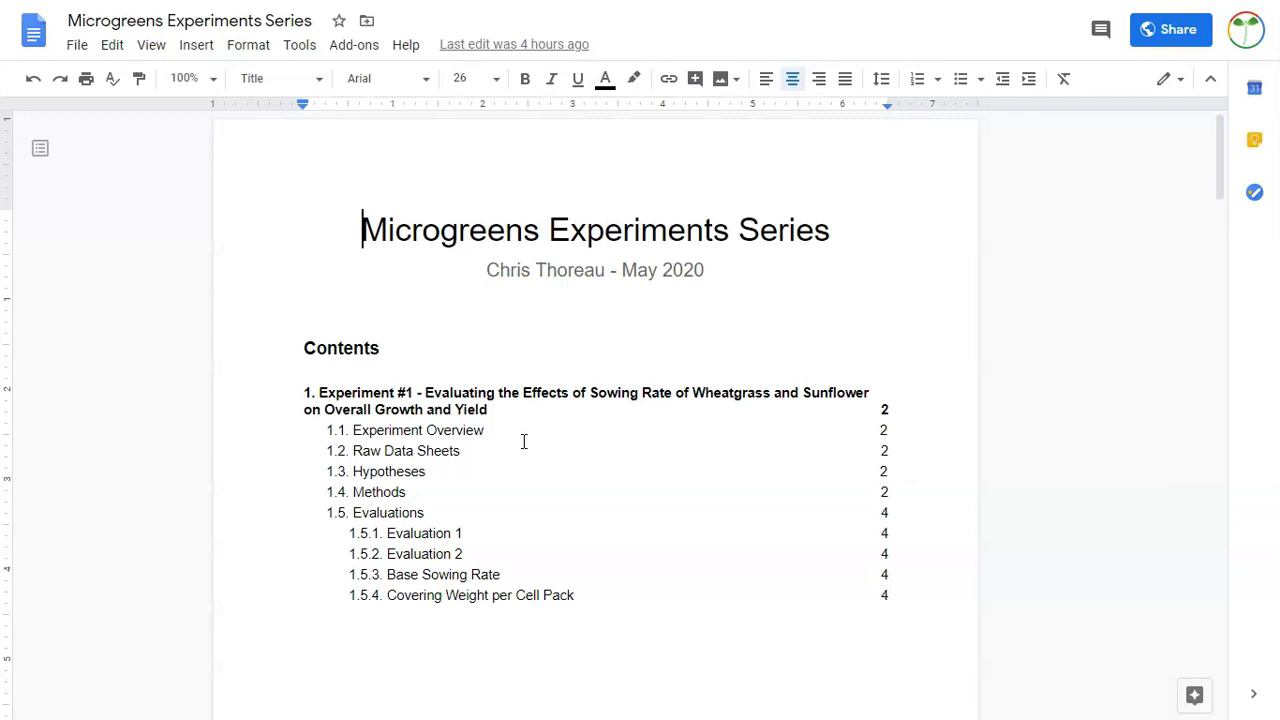
- Review the Experiment #1 overview, raw data link, hypotheses and methods sections of the document
scroll(523, 441, "down", 3)
scroll(523, 441, "down", 10)
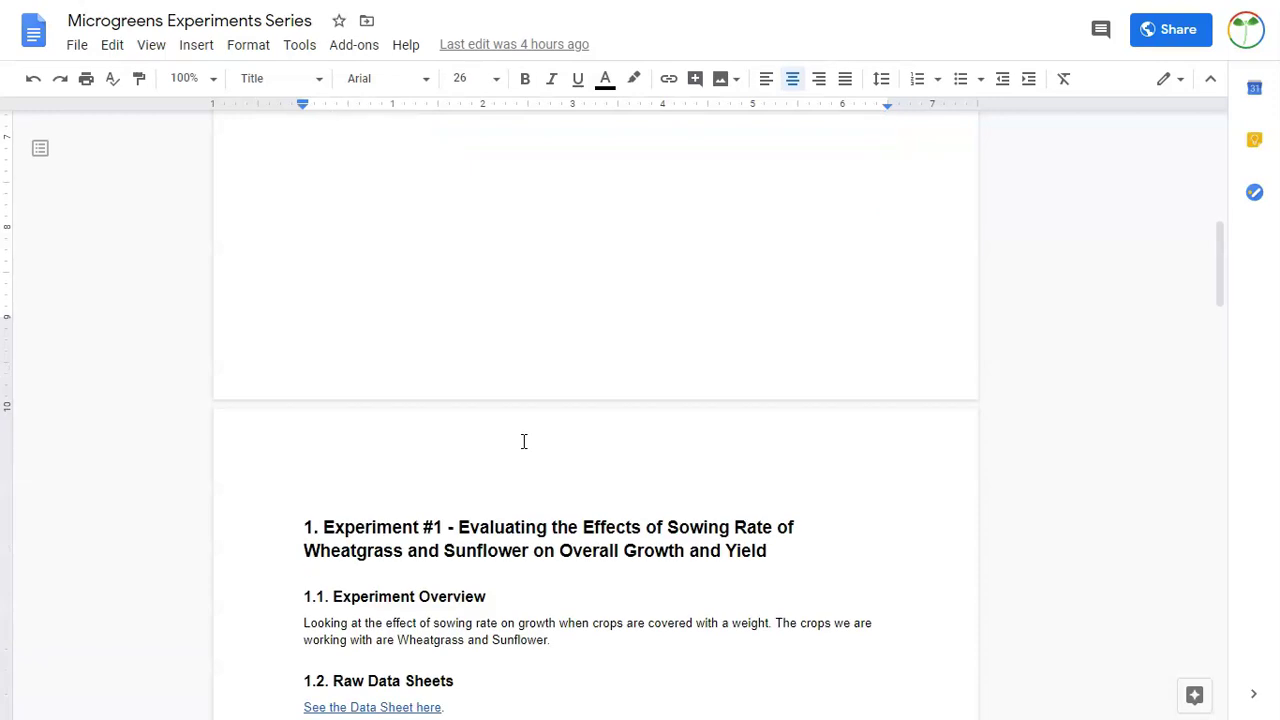
left_click(434, 400)
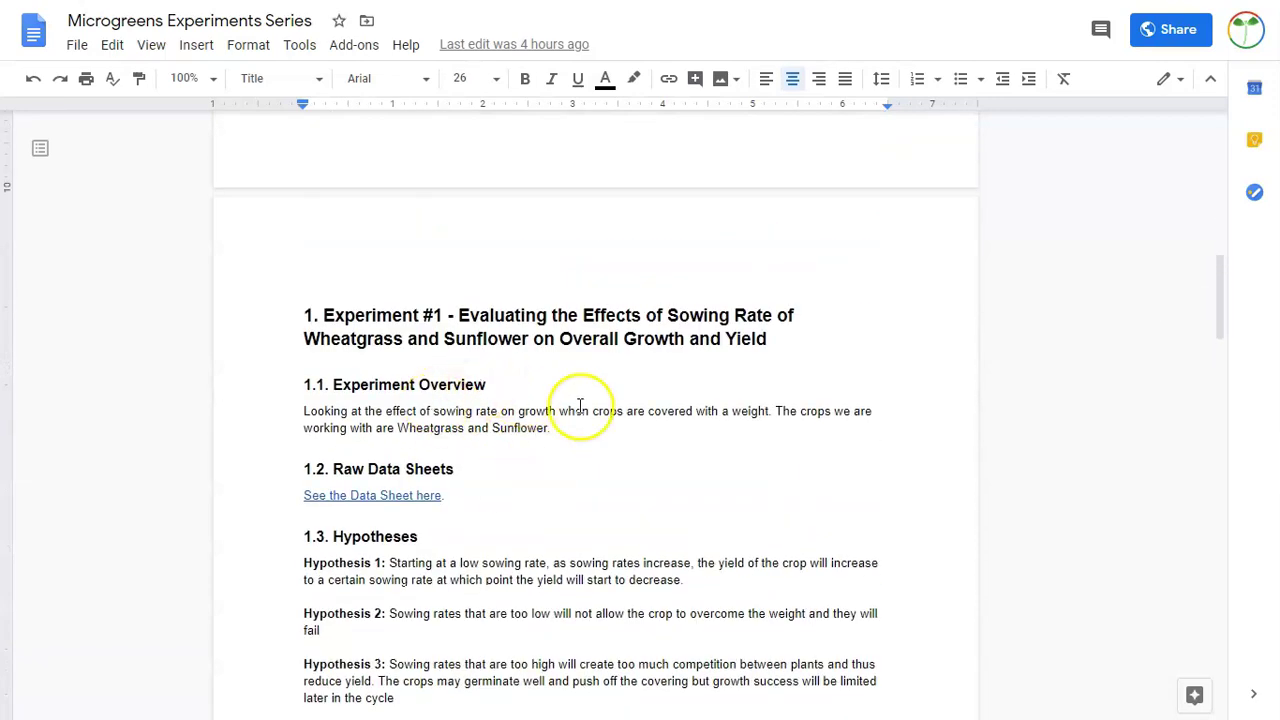
scroll(444, 437, "down", 1)
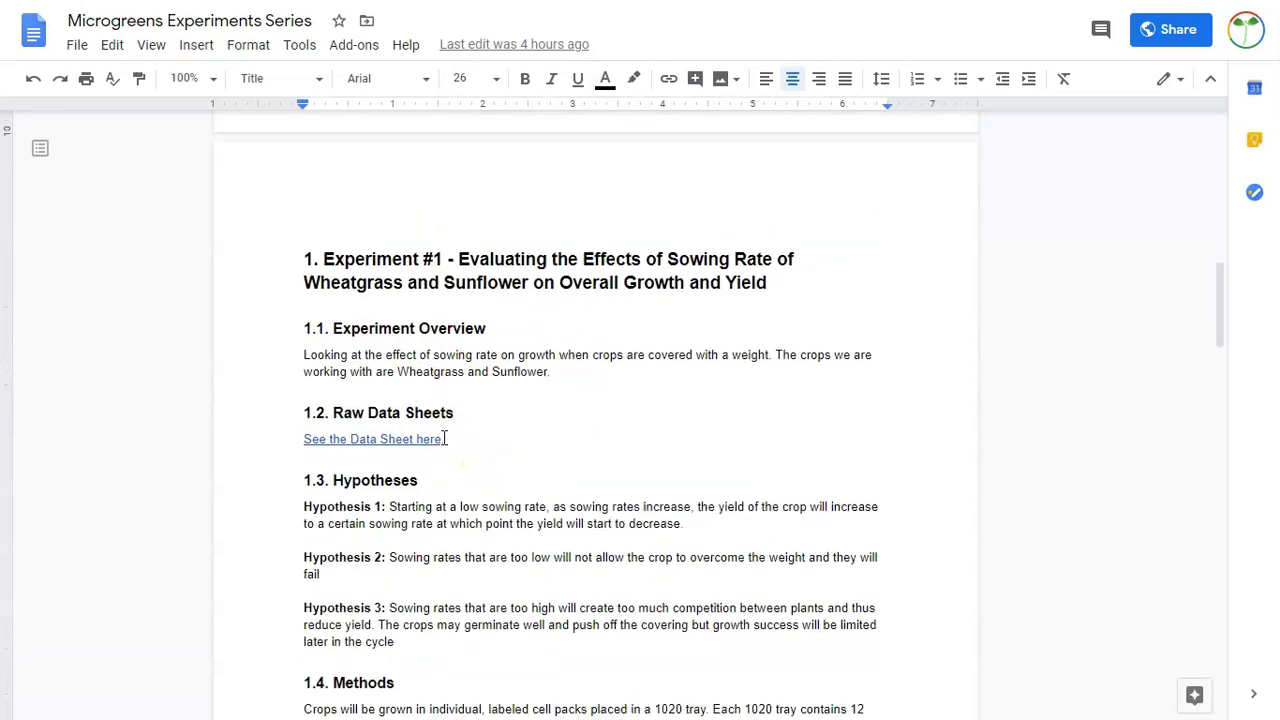
left_click(449, 463)
scroll(405, 422, "down", 1)
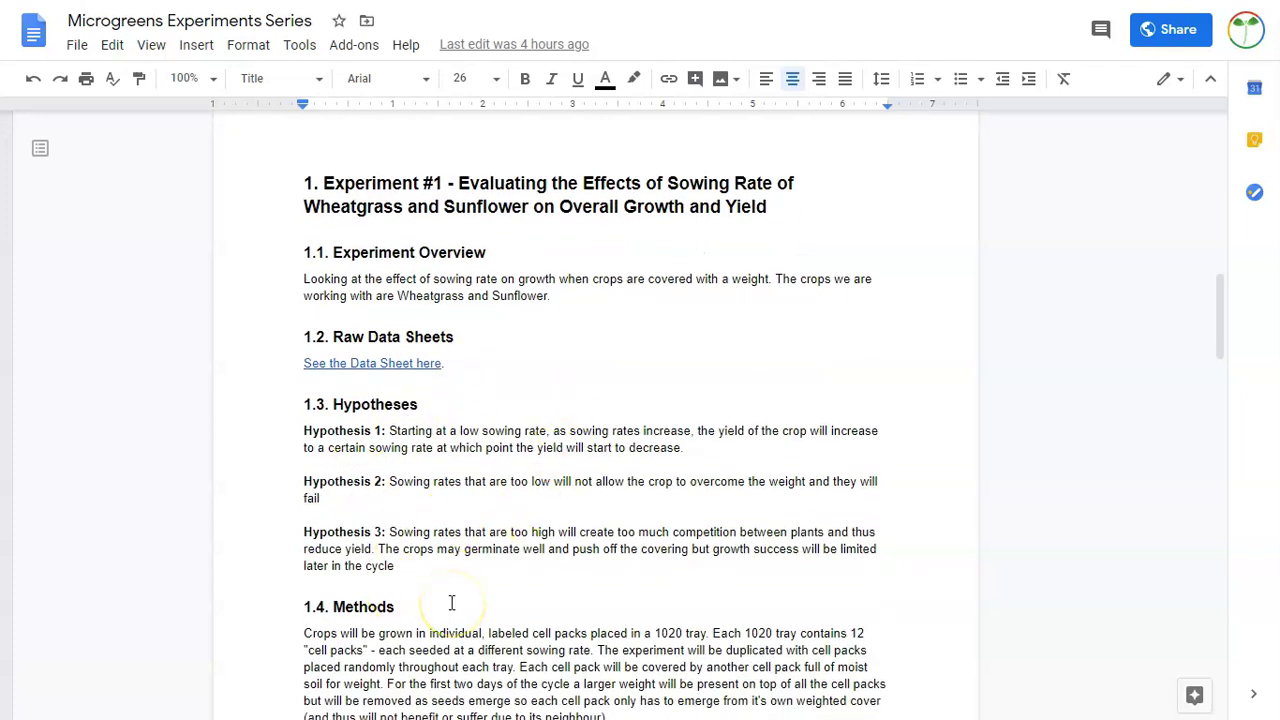
left_click(531, 420)
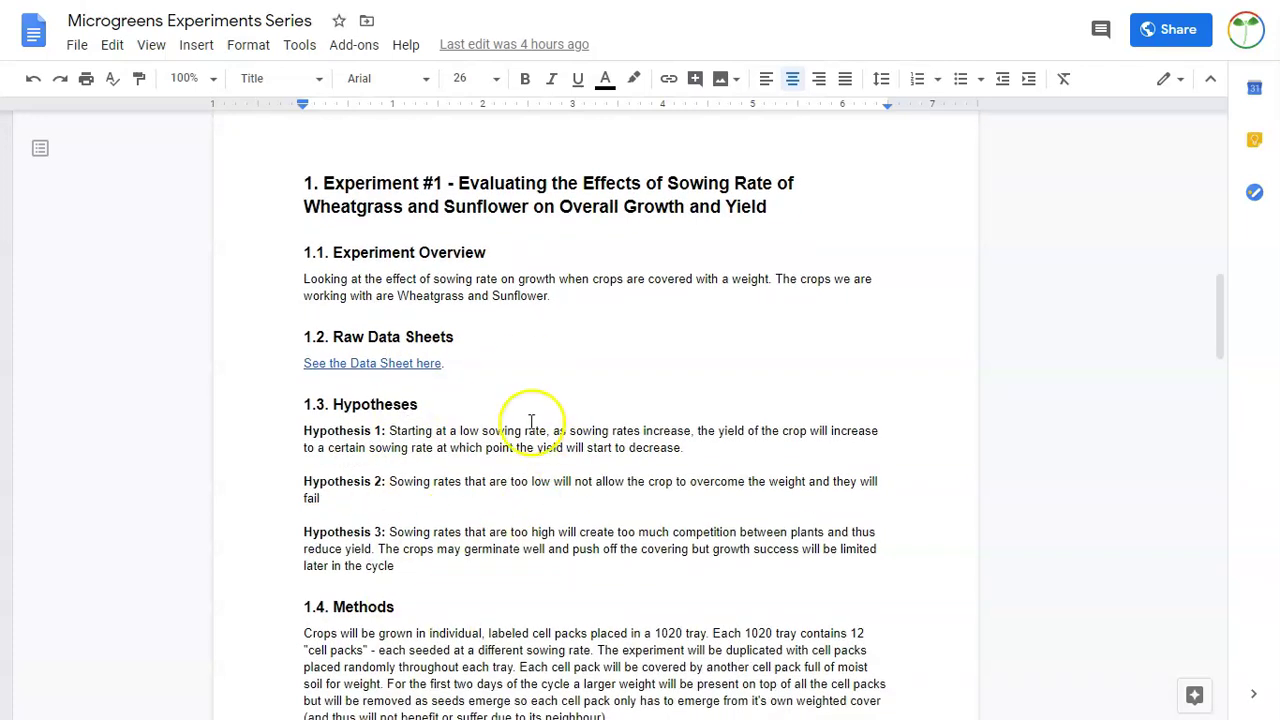
scroll(691, 311, "down", 3)
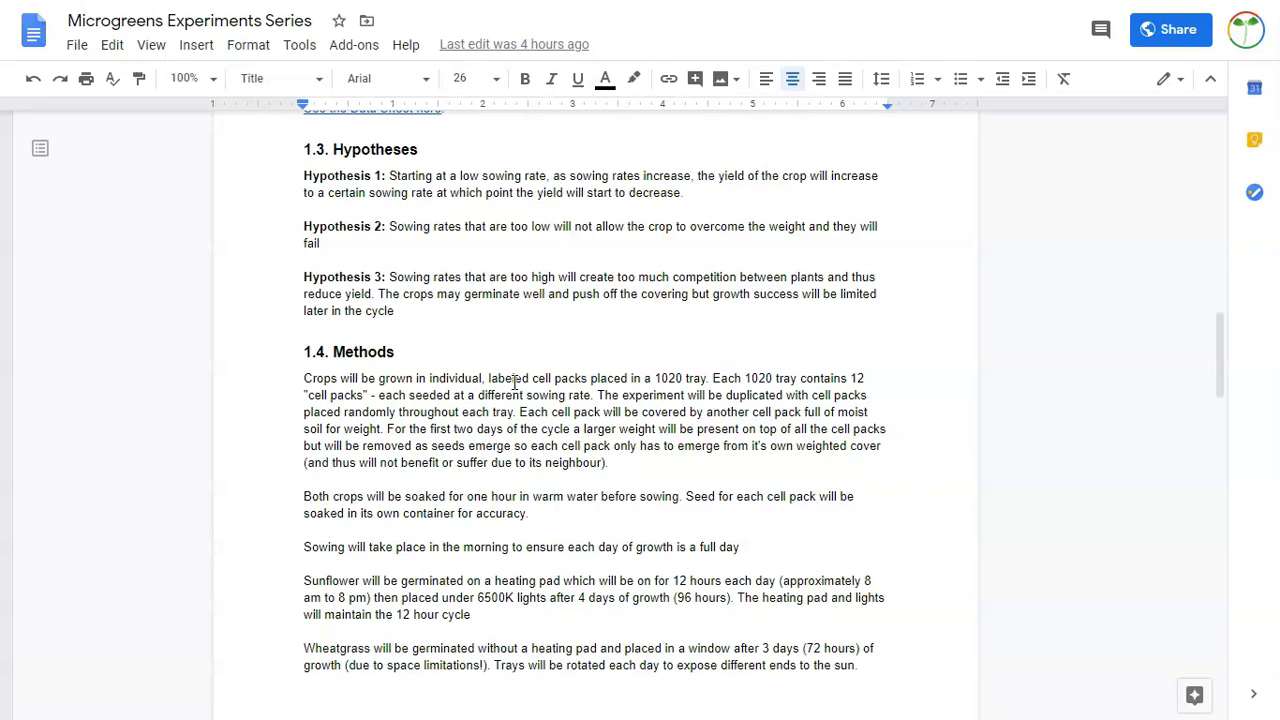
scroll(514, 382, "down", 6)
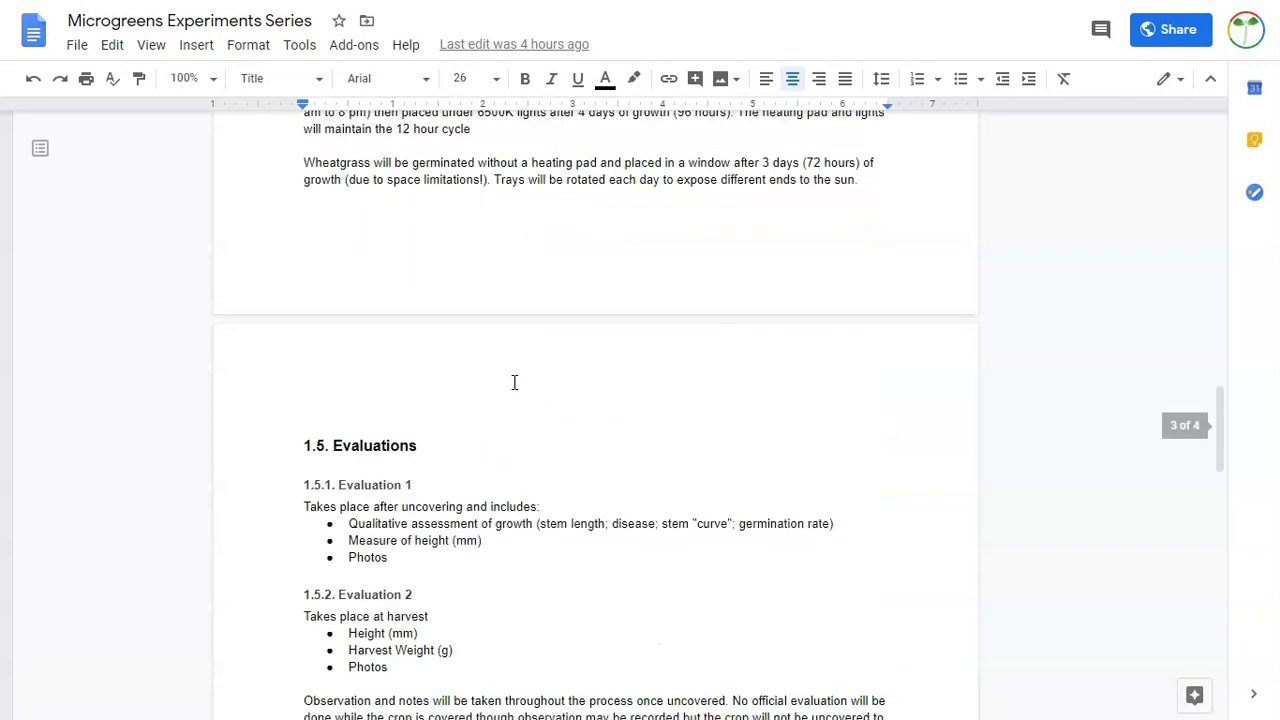
- Read through the Evaluations section, covering Evaluation 1, Evaluation 2, Base Sowing Rate and Covering Weight per Cell Pack
left_click(452, 528)
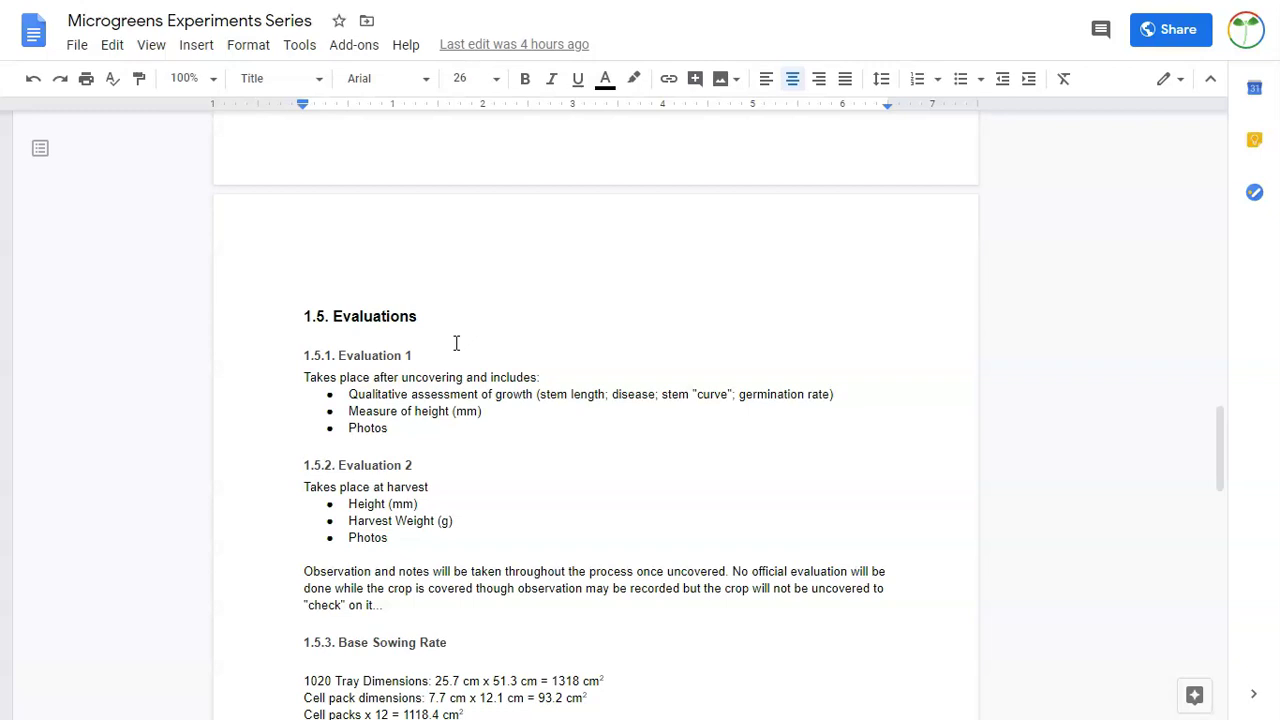
left_click(514, 403)
scroll(484, 429, "down", 1)
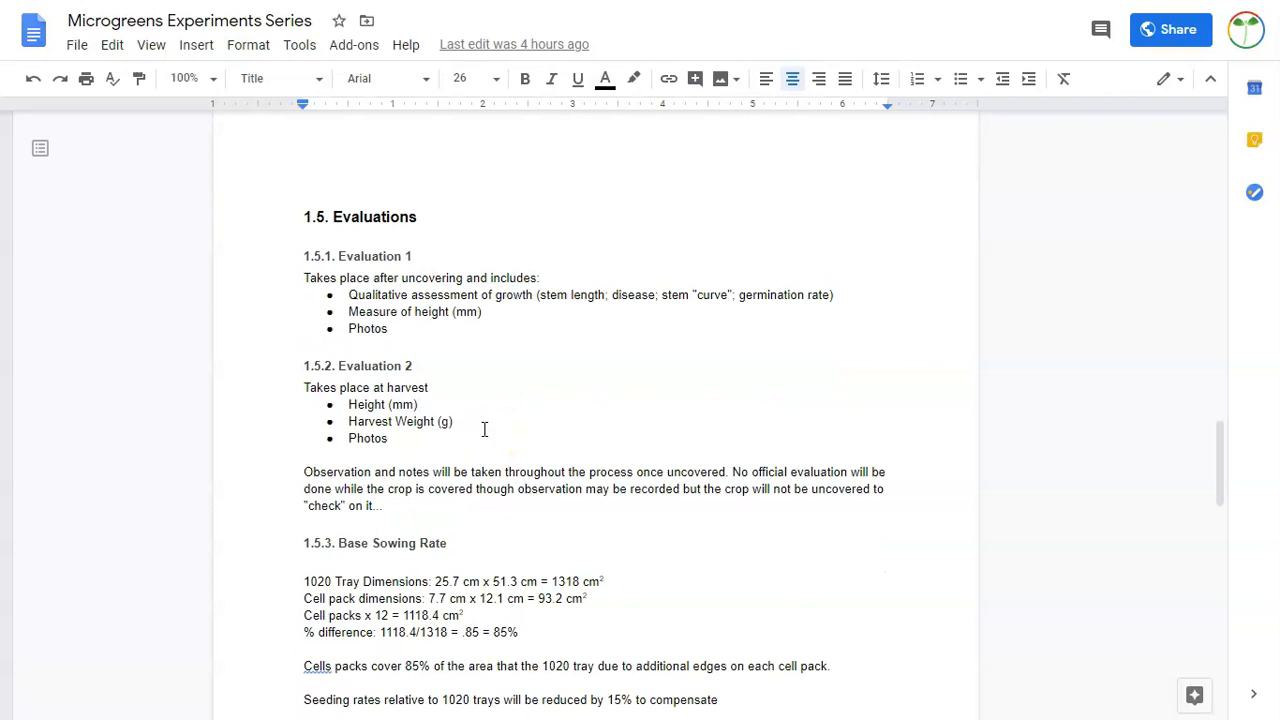
left_click(460, 403)
left_click(481, 411)
left_click(424, 438)
scroll(566, 386, "down", 2)
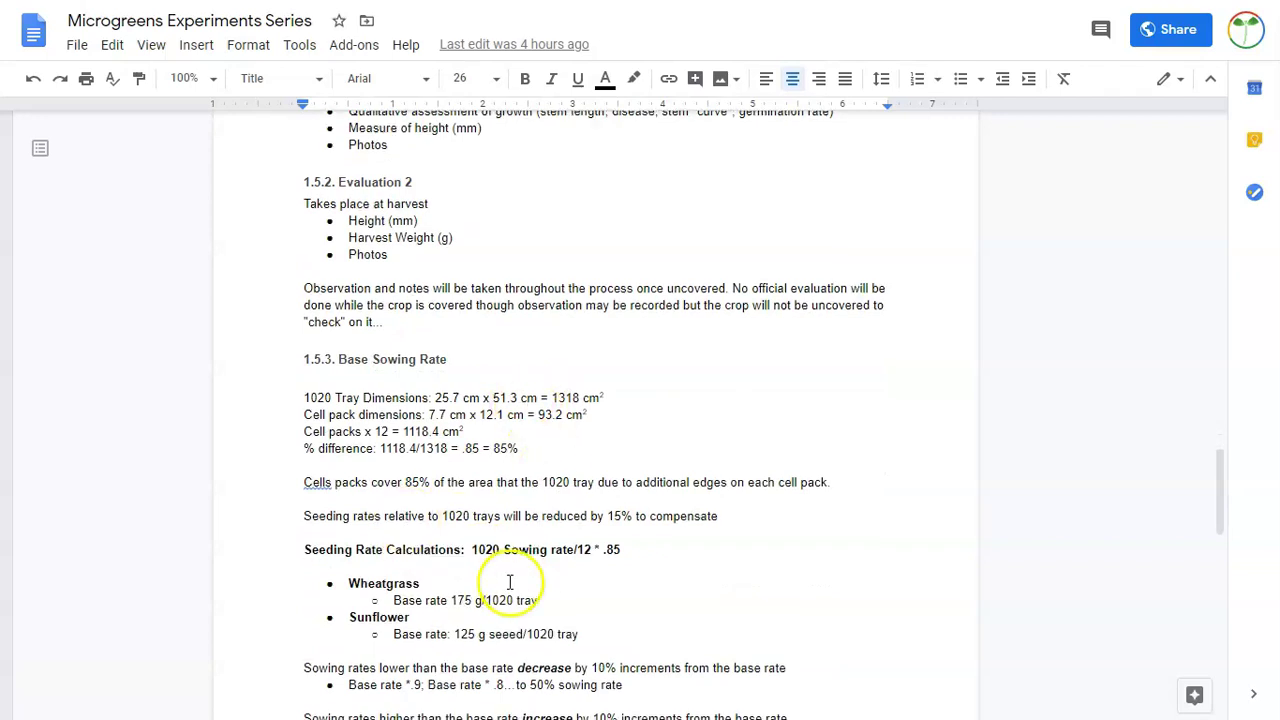
scroll(510, 582, "down", 1)
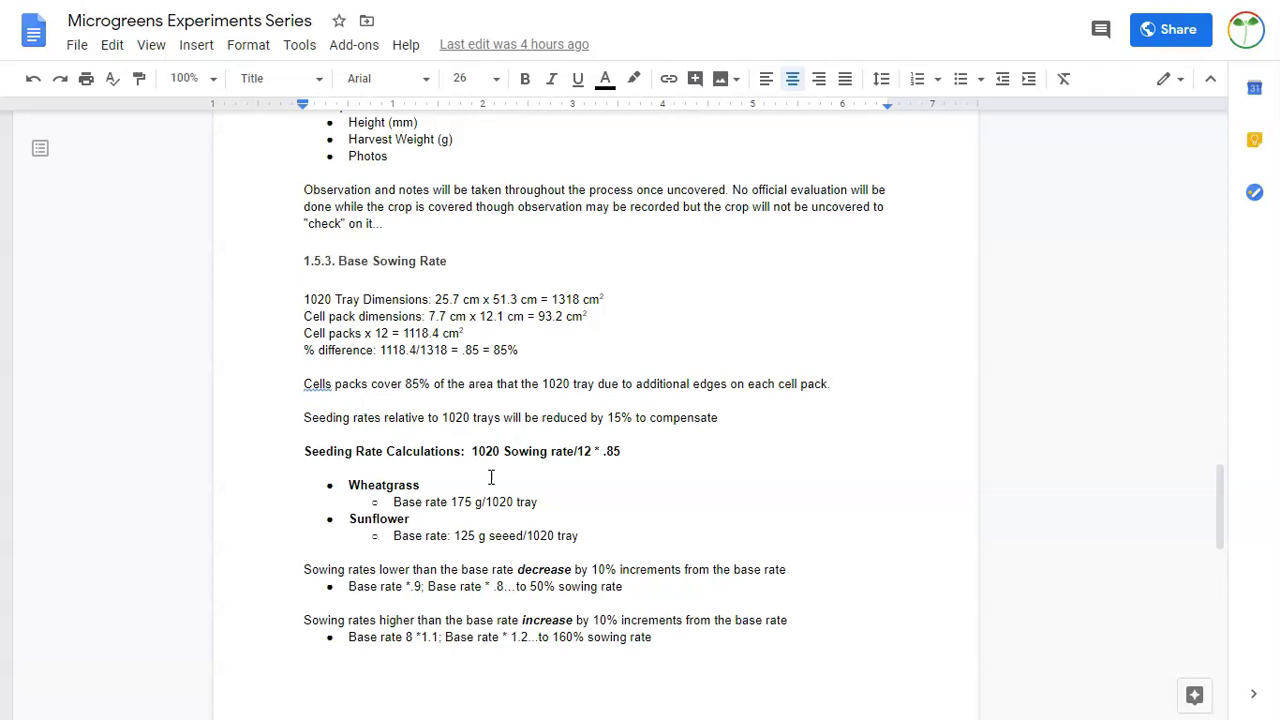
scroll(491, 477, "down", 7)
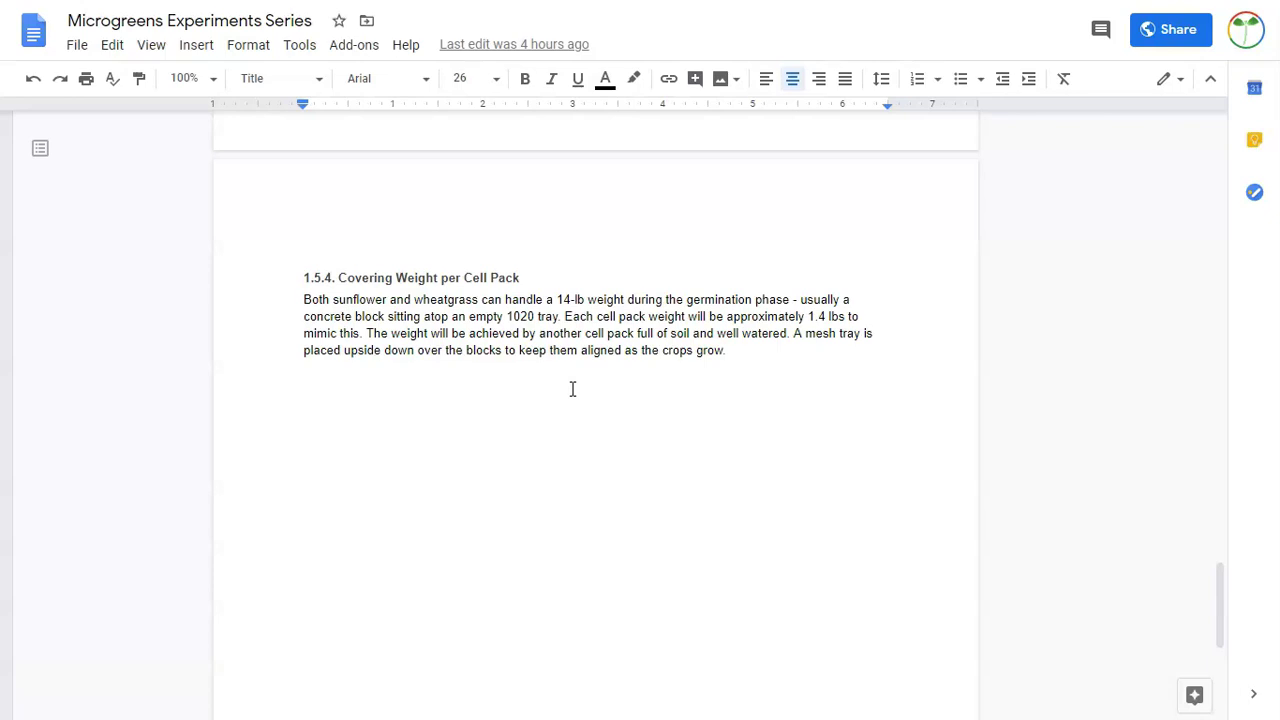
- Switch to the experiment spreadsheet in Google Sheets, and collapse and re-expand the row group under Sunflower
key("alt+Tab")
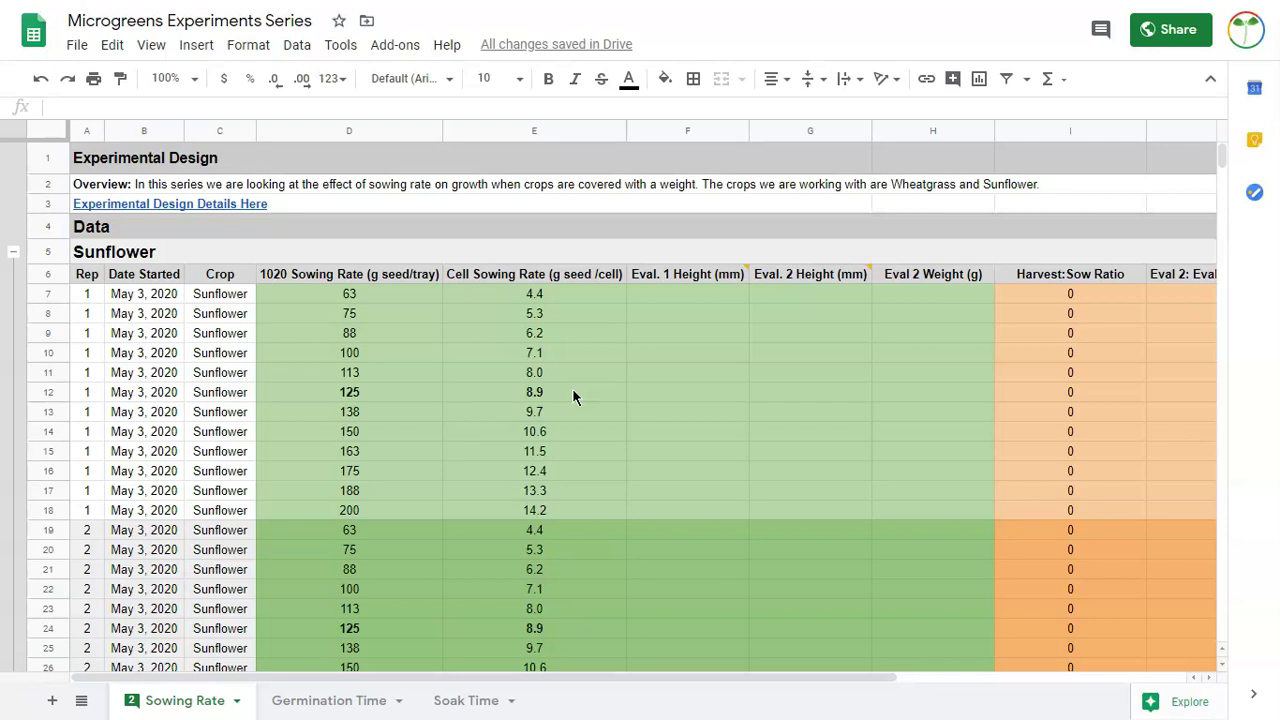
left_click(14, 255)
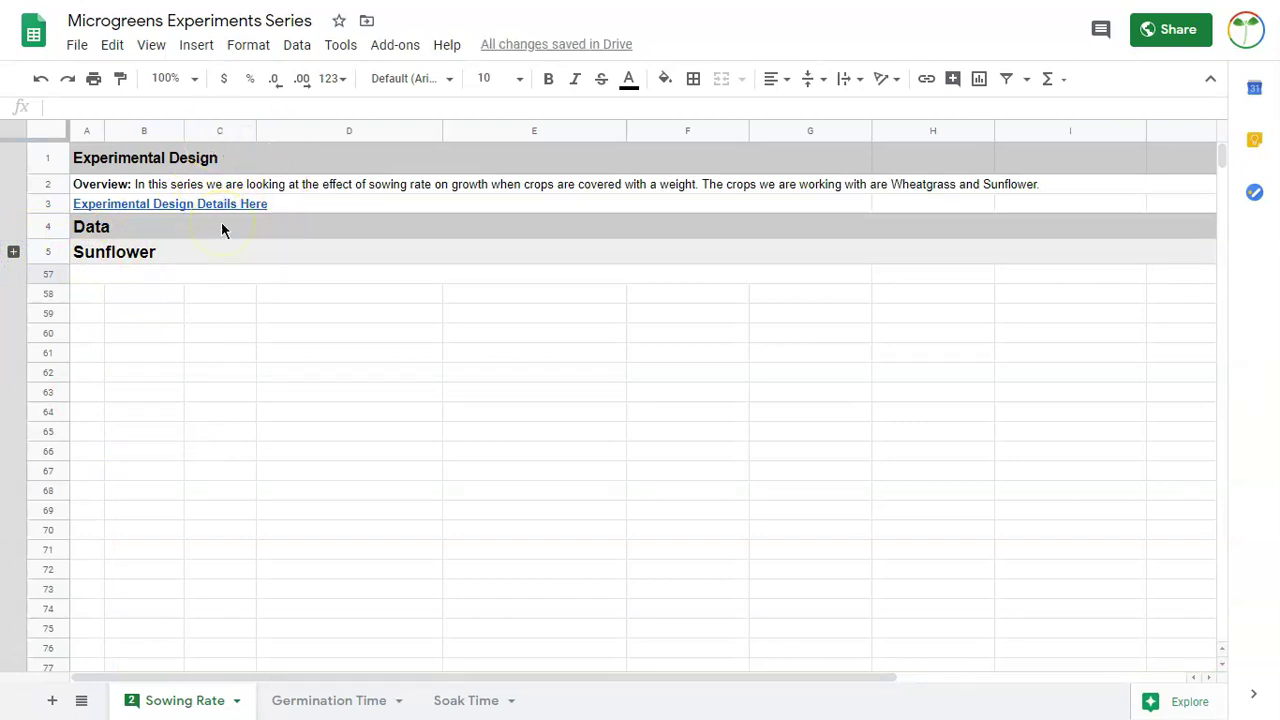
mouse_move(183, 207)
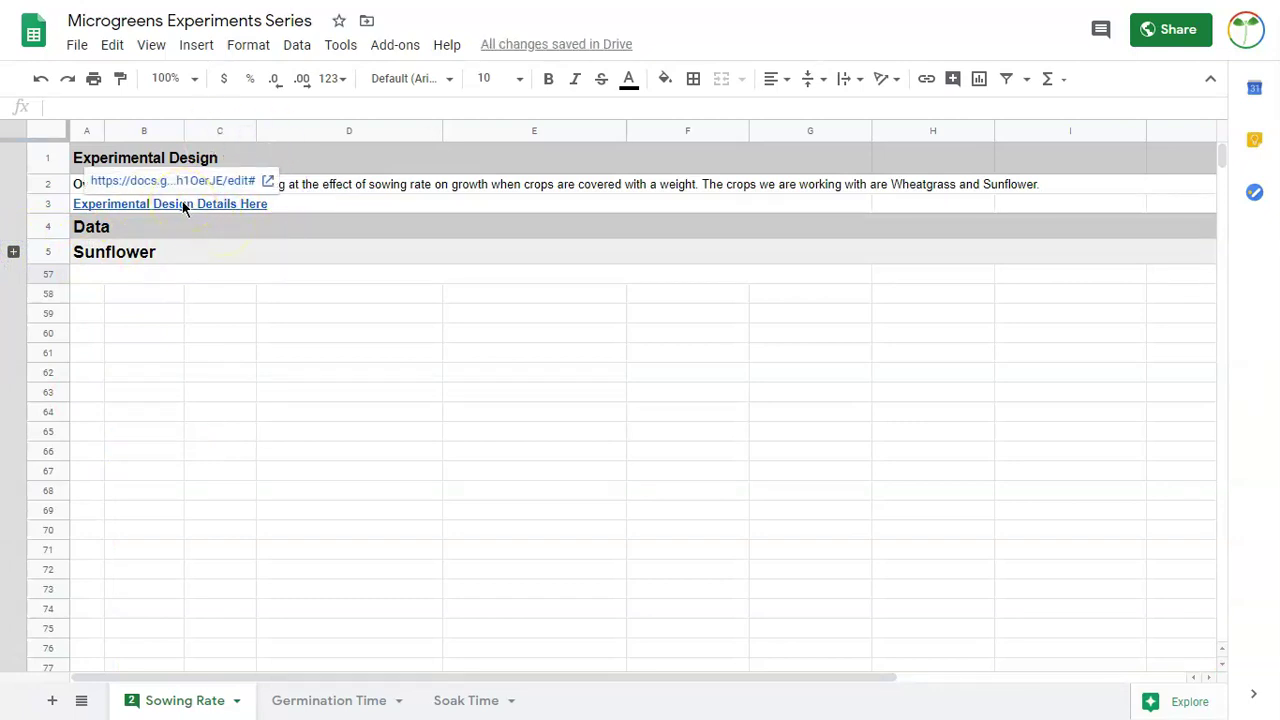
left_click(17, 253)
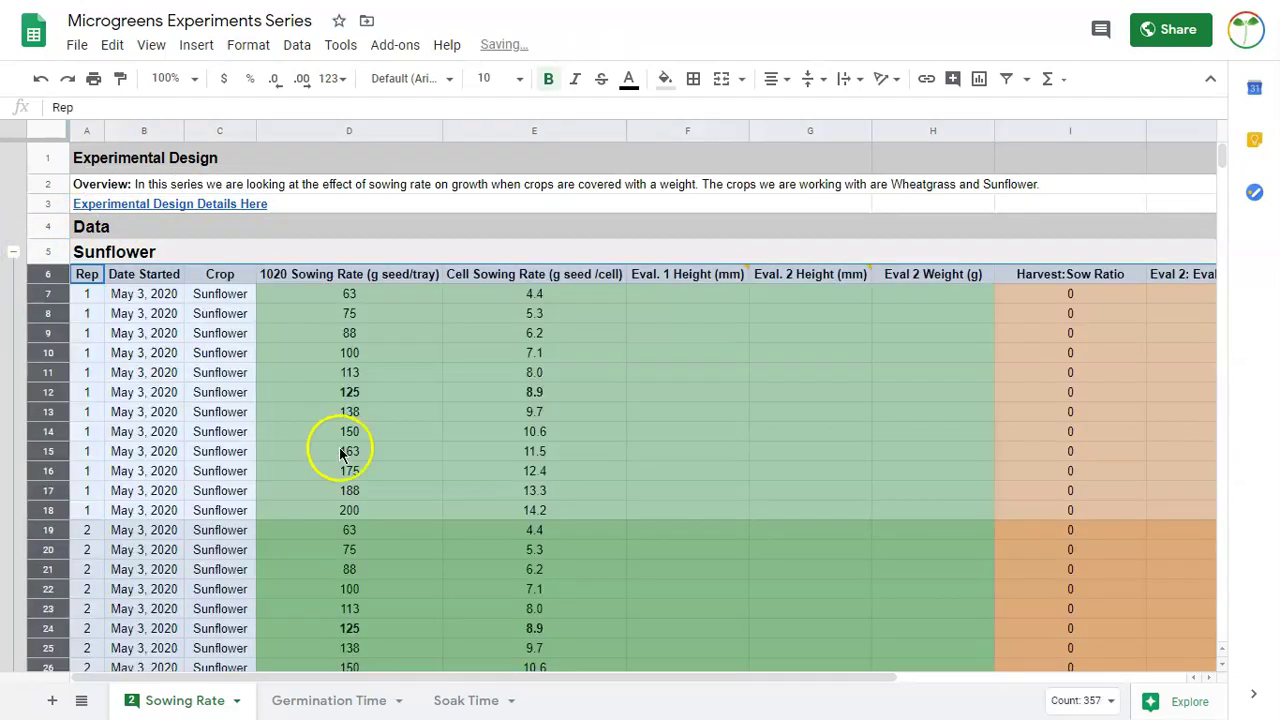
- Examine the start dates and the two replicate blocks in the Sunflower table
left_click(148, 394)
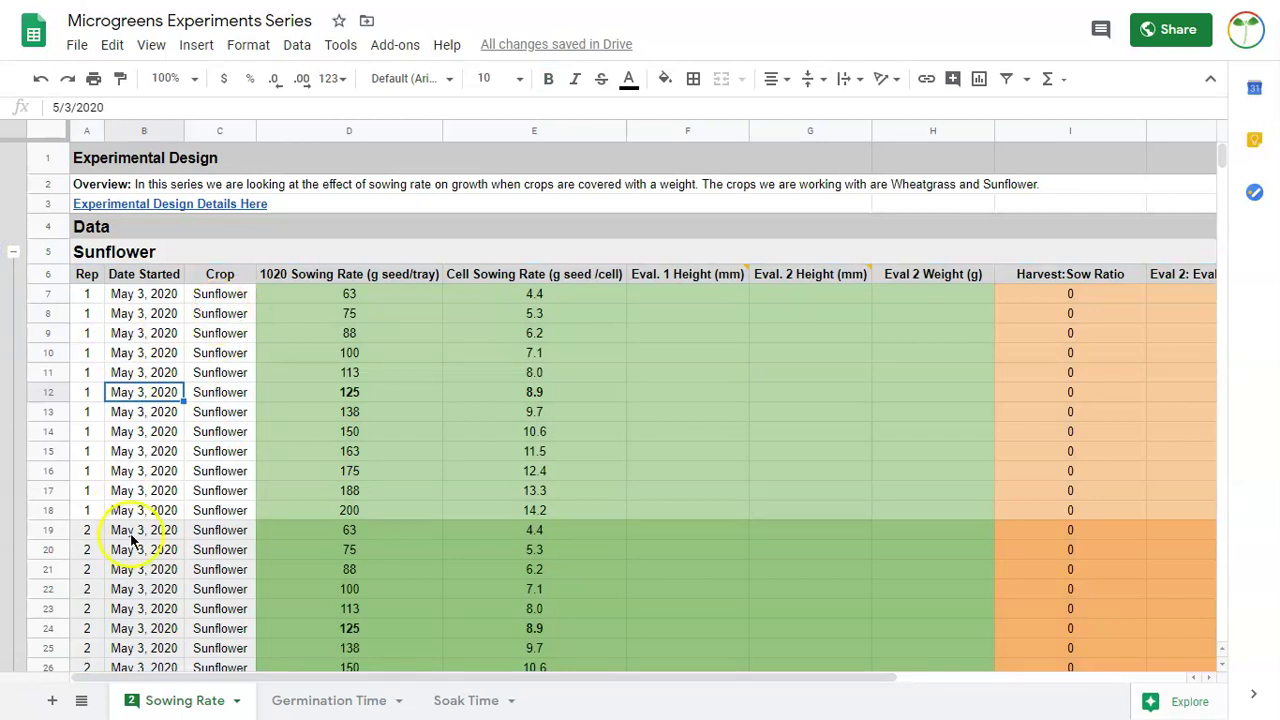
scroll(130, 532, "down", 1)
scroll(148, 550, "down", 2)
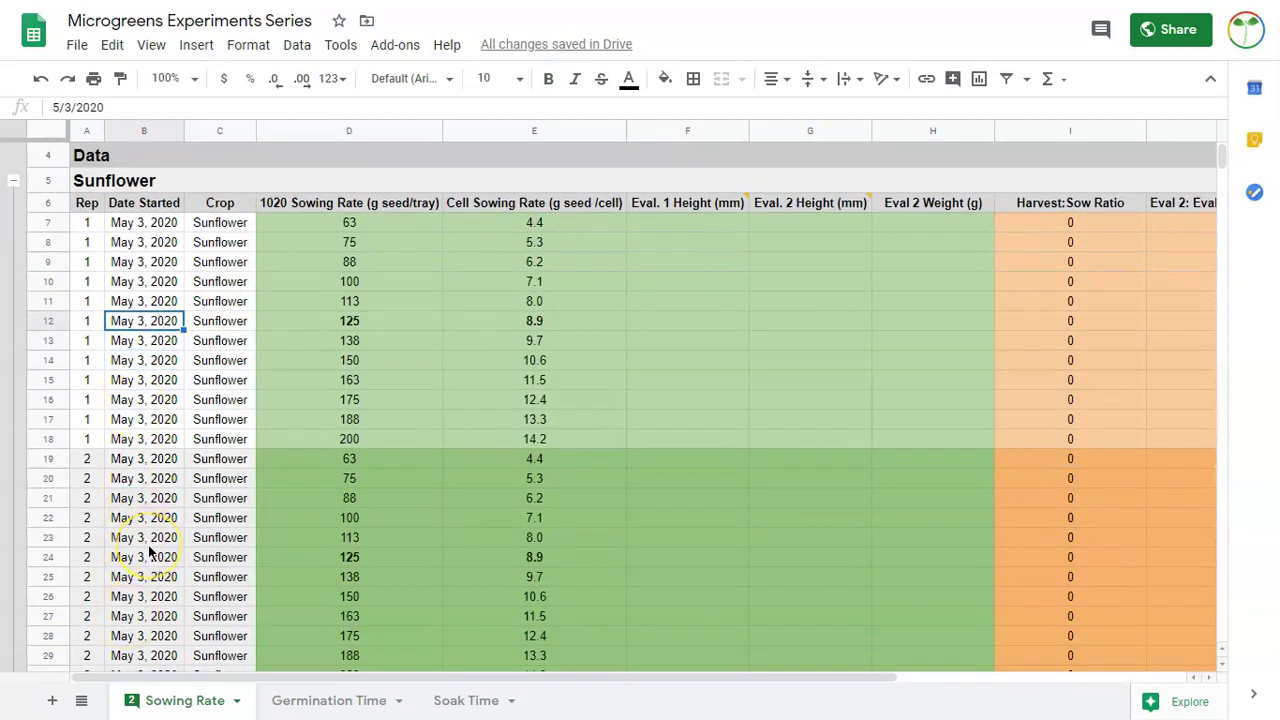
scroll(148, 550, "up", 2)
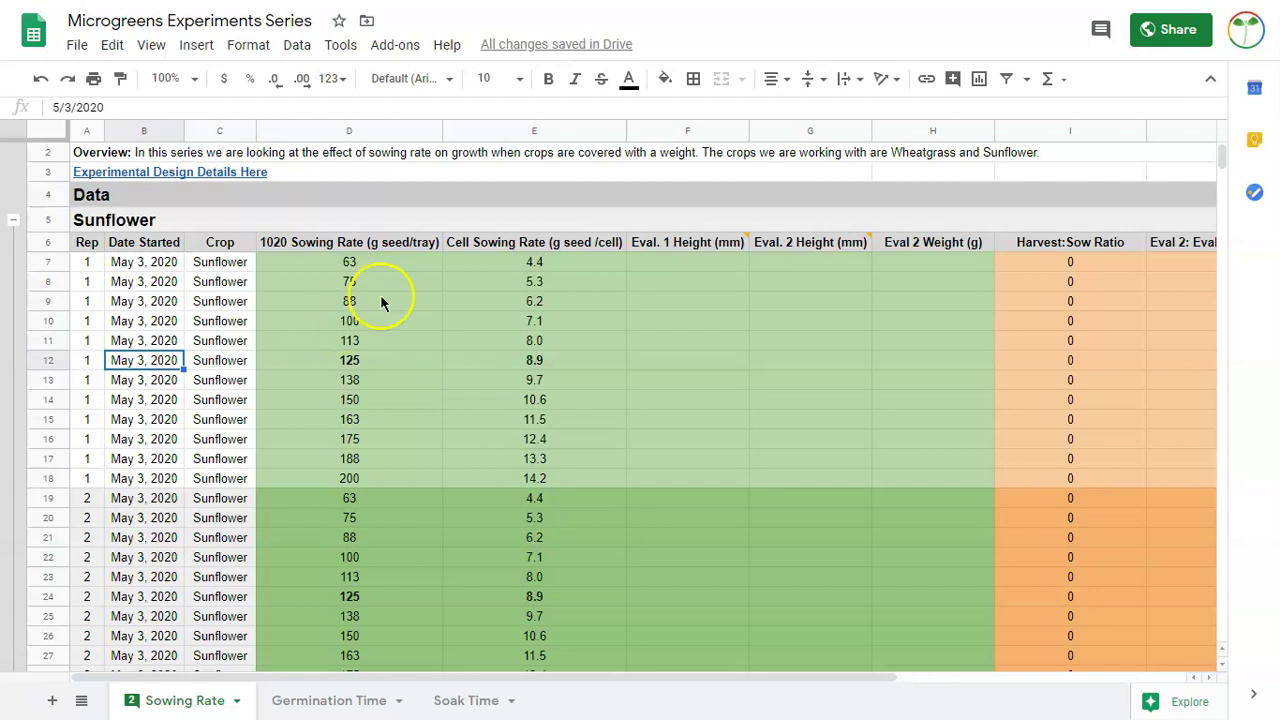
- Inspect the 1020 sowing rate formulas in D7 and D11 and the cell sowing rate formulas from E7 to E12
left_click(368, 265)
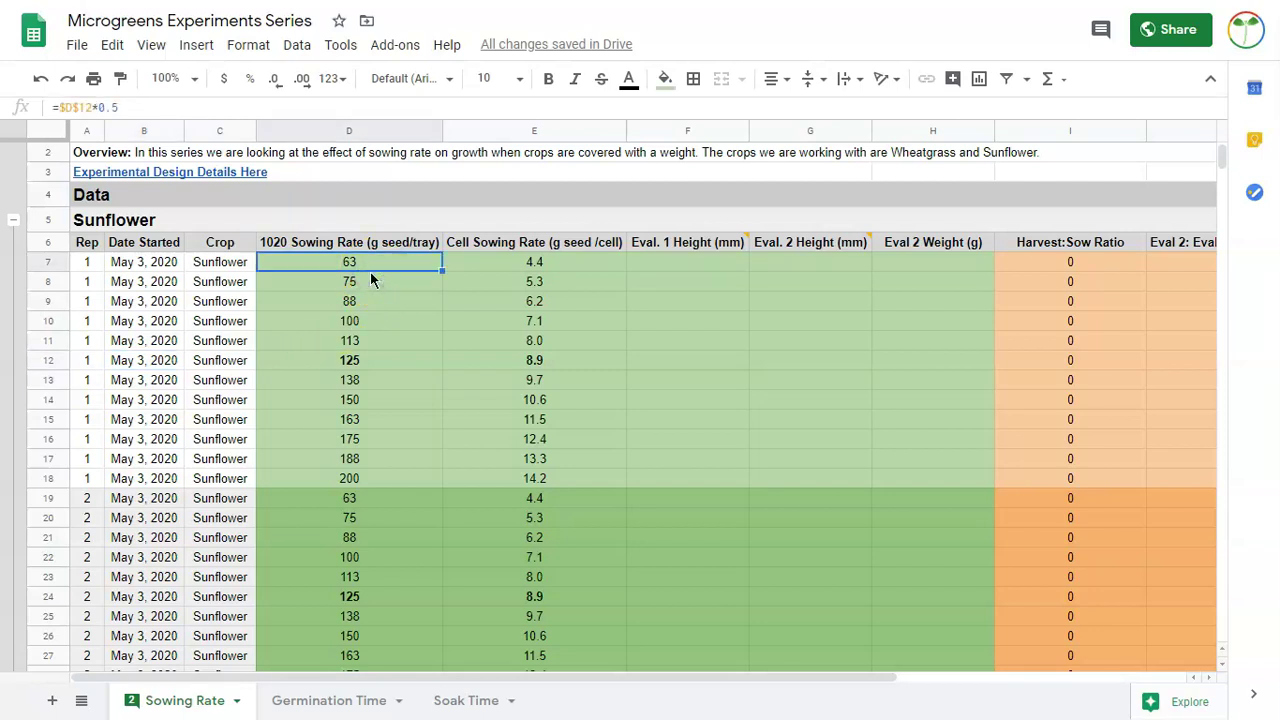
left_click(380, 343)
scroll(380, 351, "down", 1)
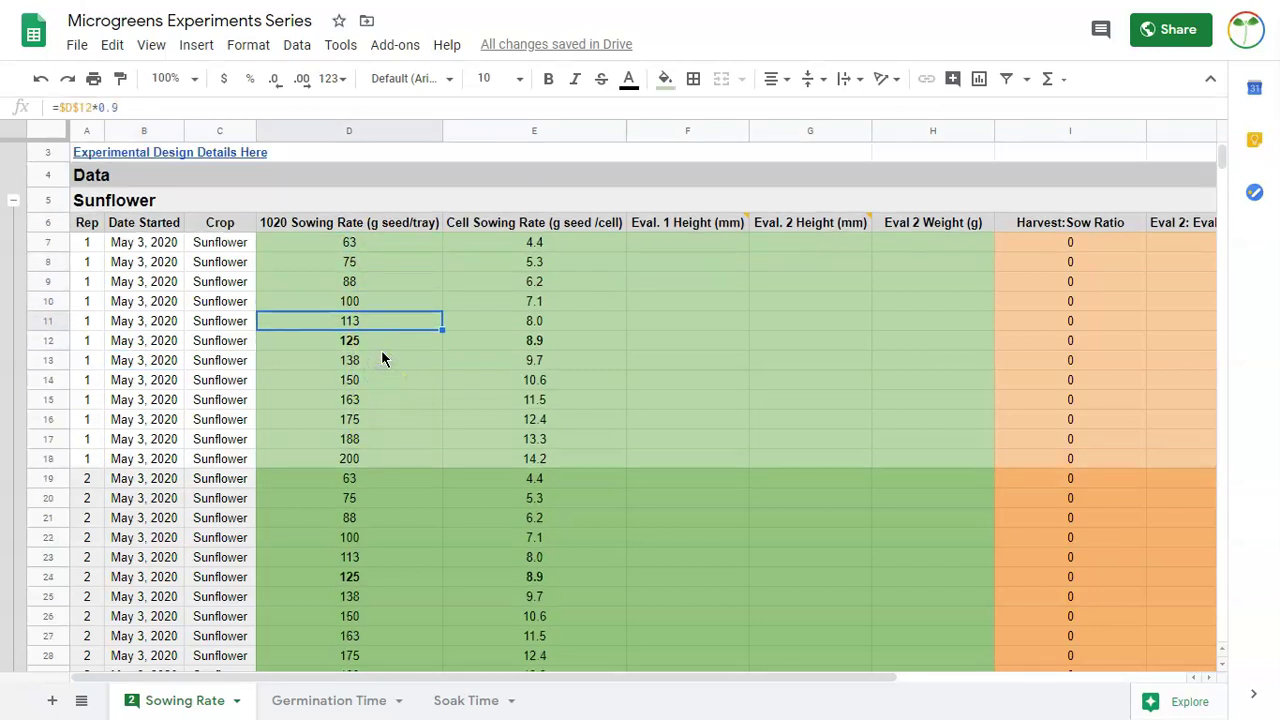
left_click(537, 249)
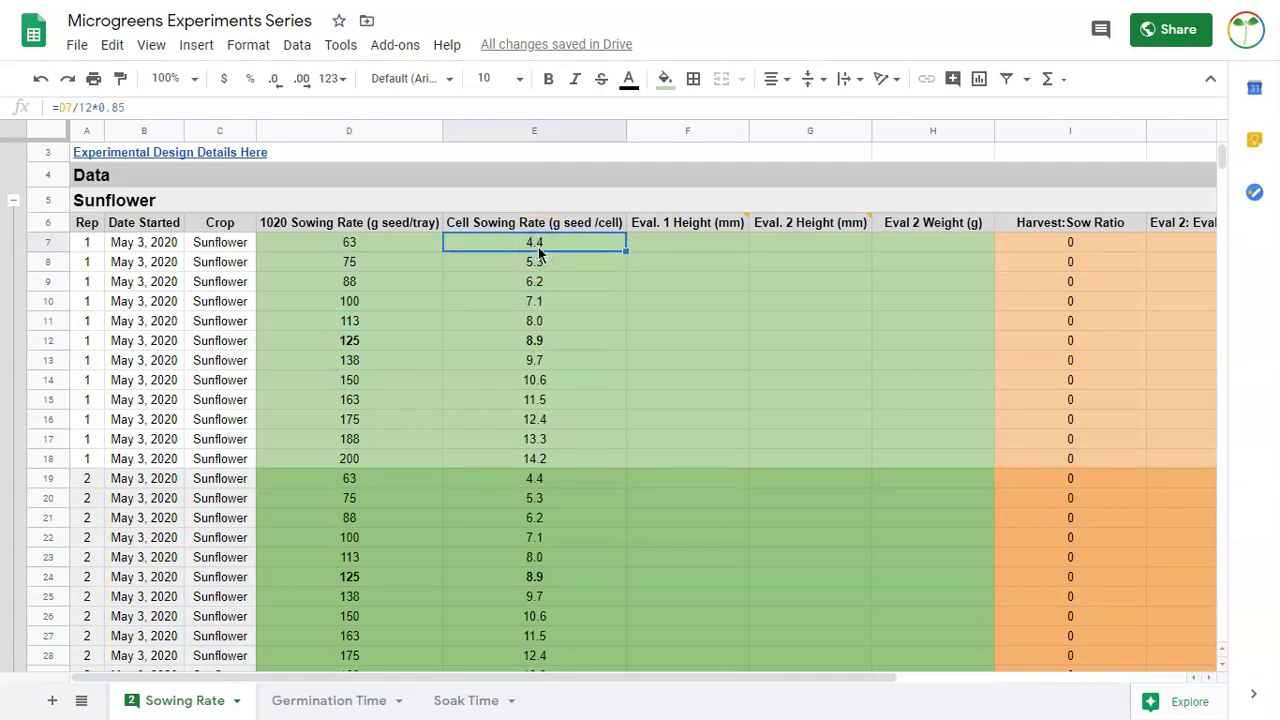
key("Down")
key("Down")
key("Down")
key("Down")
key("Down")
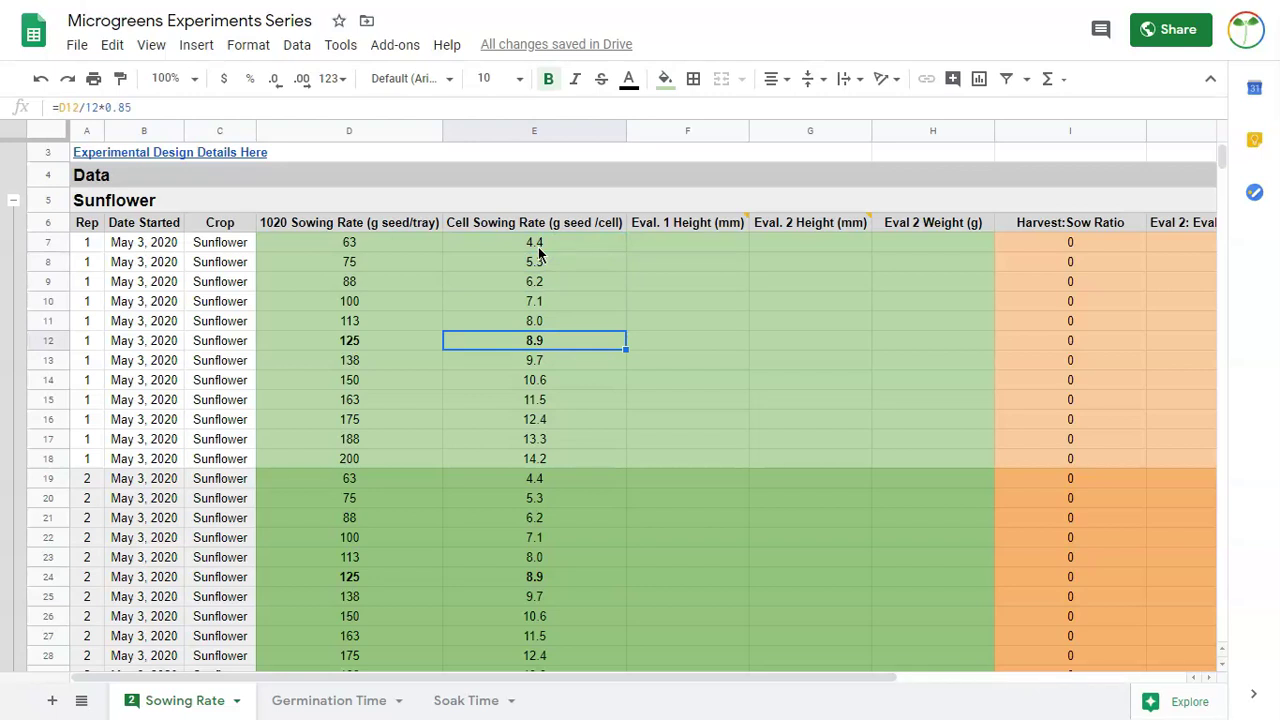
- Compare the sunflower base rate in D12 with its neighbouring per-cell sowing rate in row 12
key("Left")
key("Left")
key("Right")
key("Right")
key("Left")
key("Right")
left_click(414, 340)
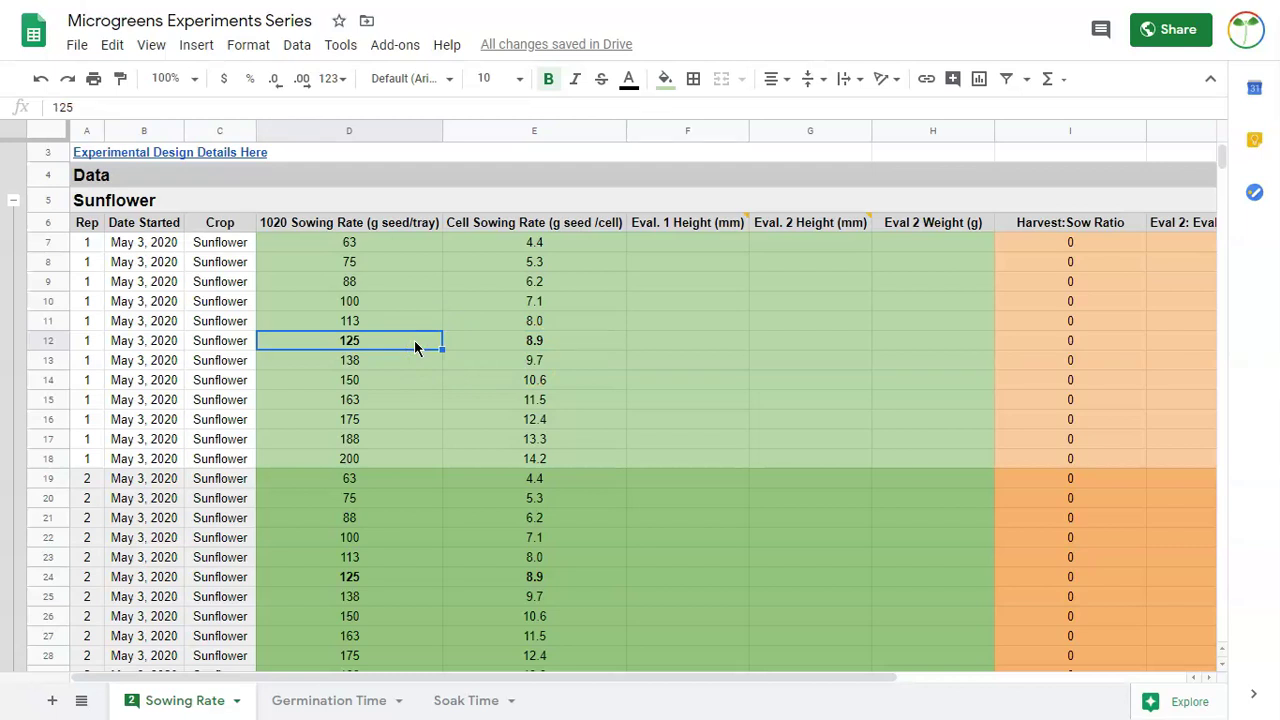
key("Right")
key("Left")
- Step through the 1020 sowing rate formulas for replicate 1, from D7 to D18
key("Up")
key("Up")
key("Up")
key("Up")
key("Up")
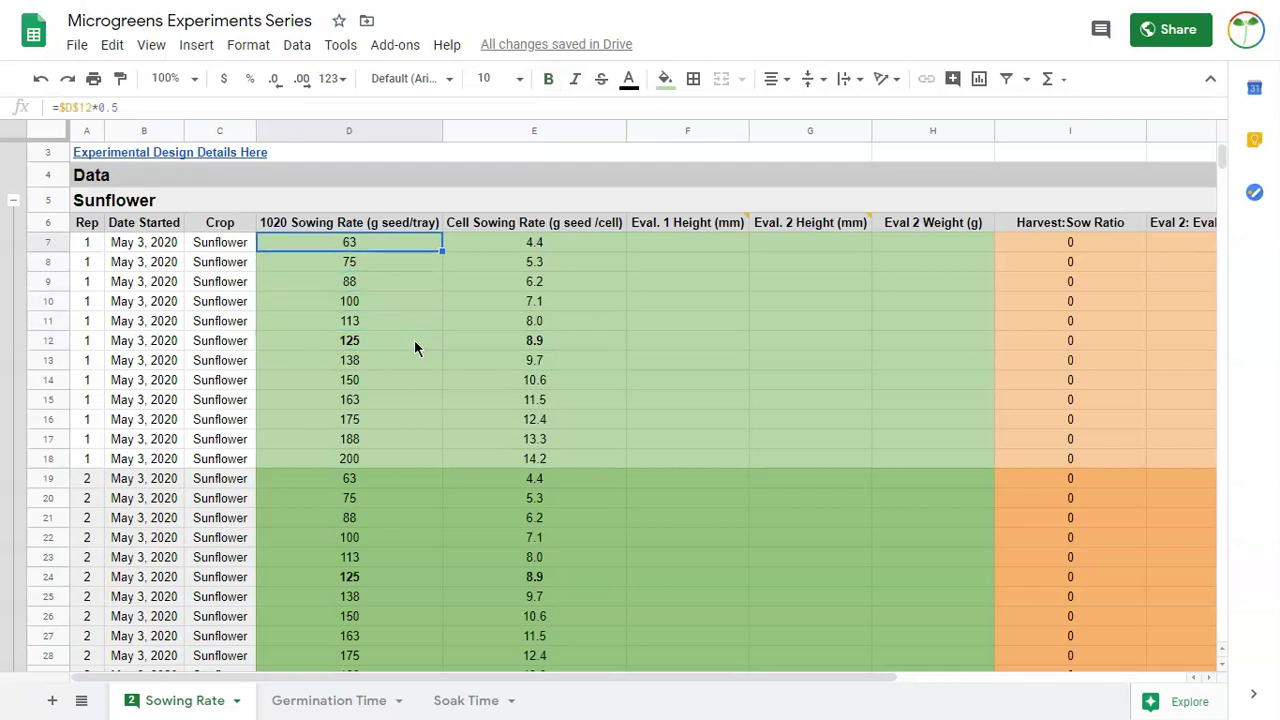
key("Down")
key("Down")
key("Down")
key("Down")
key("Down")
key("Down")
key("Down")
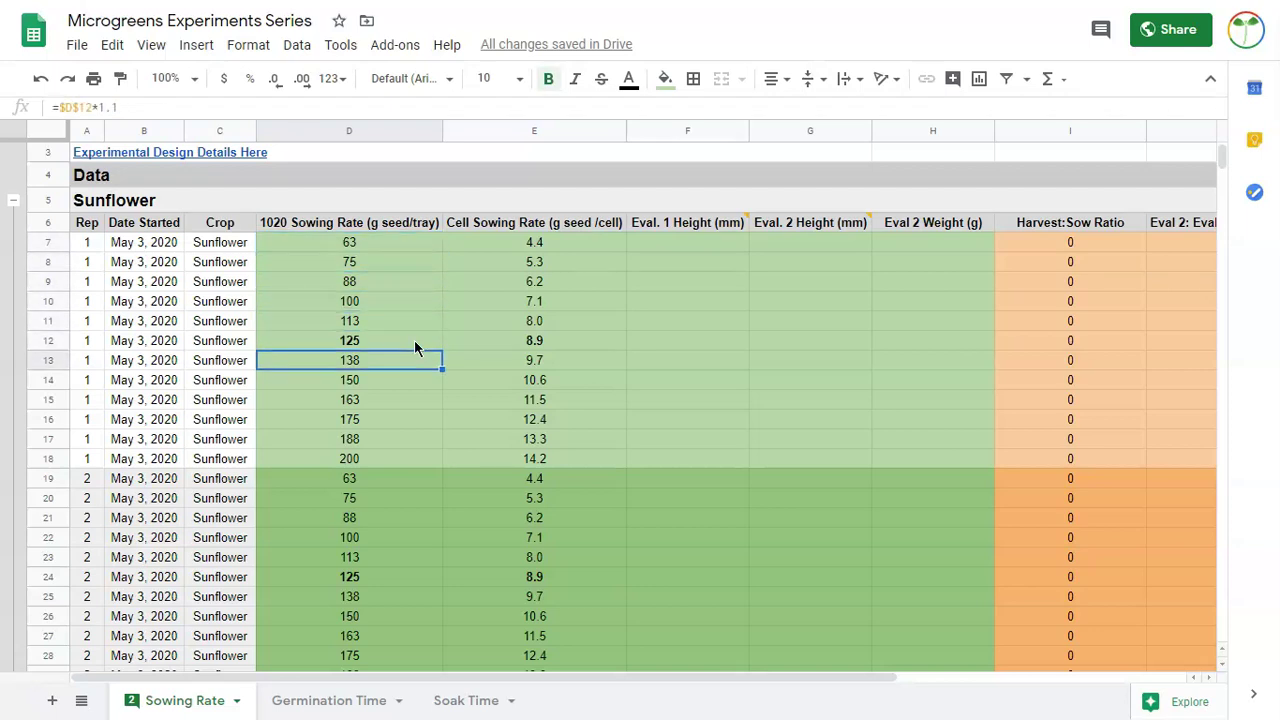
key("Down")
key("Down")
key("Down")
key("Down")
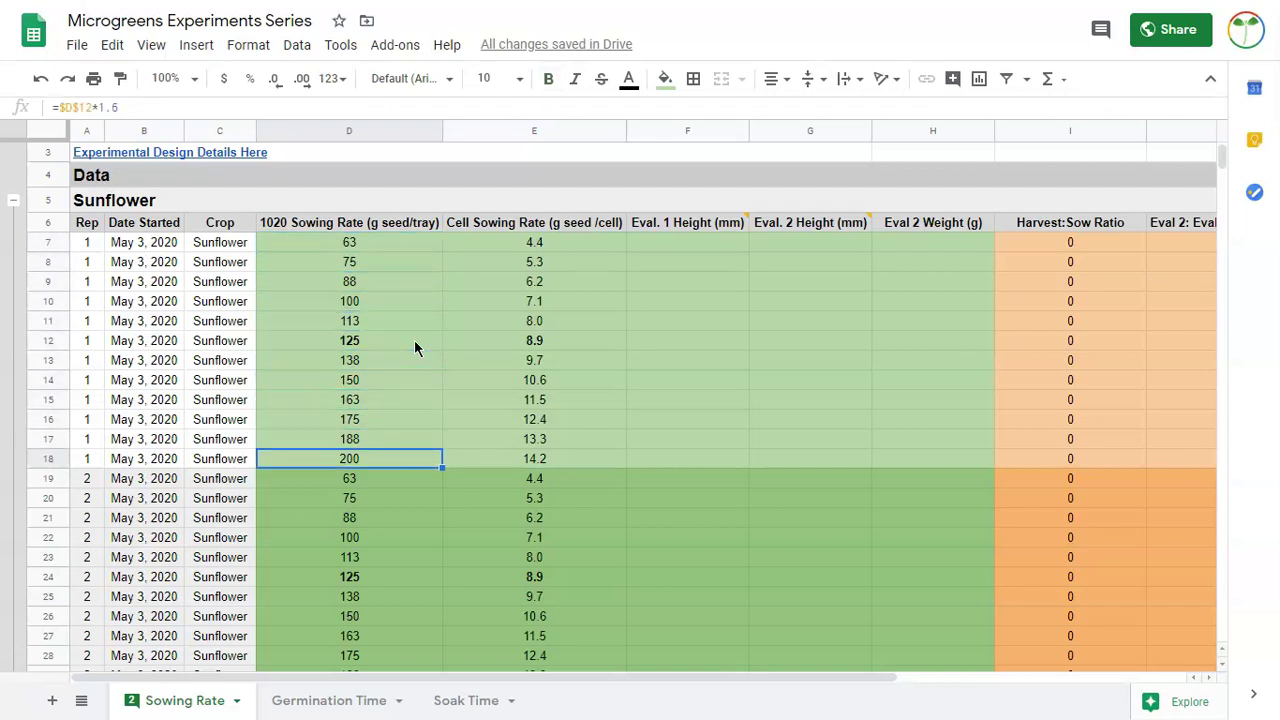
- Look over the second sunflower replicate and the Wheatgrass table, and return to the start of the sheet
scroll(415, 345, "down", 2)
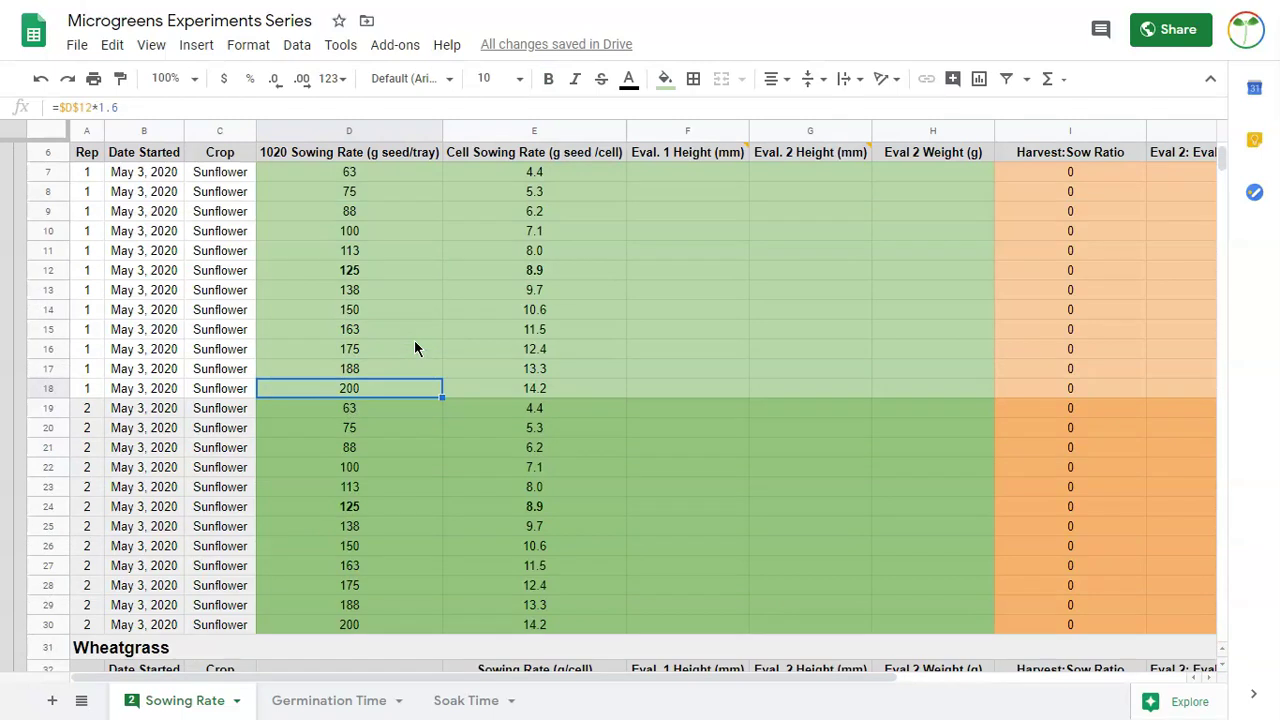
scroll(415, 345, "down", 5)
scroll(477, 190, "down", 6)
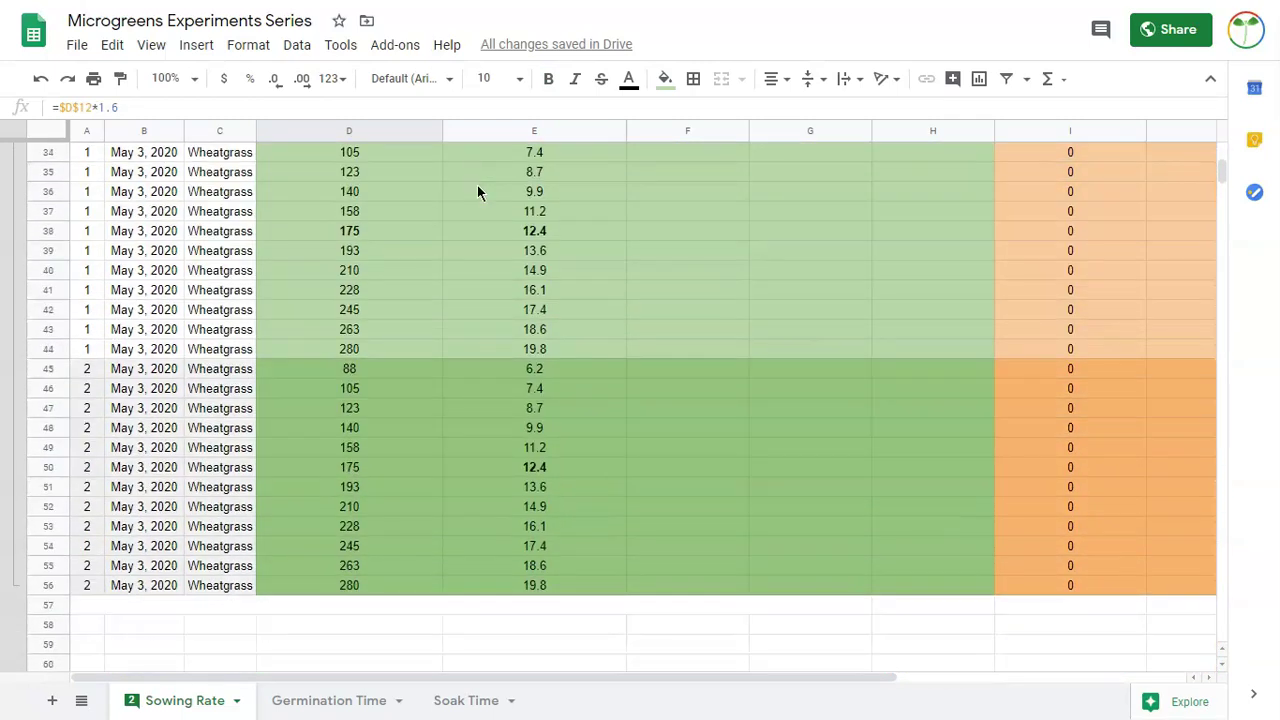
scroll(477, 190, "up", 12)
- Step through the cell sowing rate formulas for sunflower replicate 1, from E7 to E18
left_click(406, 317)
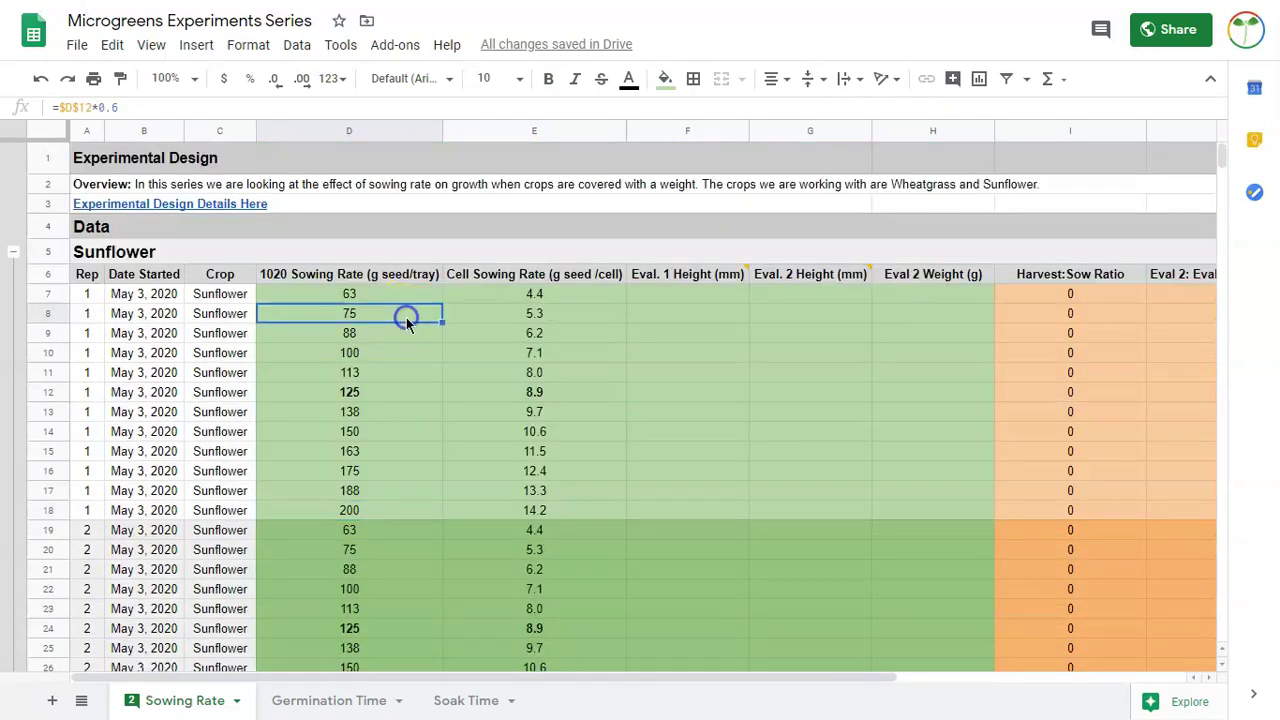
key("Up")
key("Right")
key("Down")
key("Down")
key("Down")
key("Down")
key("Down")
key("Down")
key("Down")
key("Down")
key("Down")
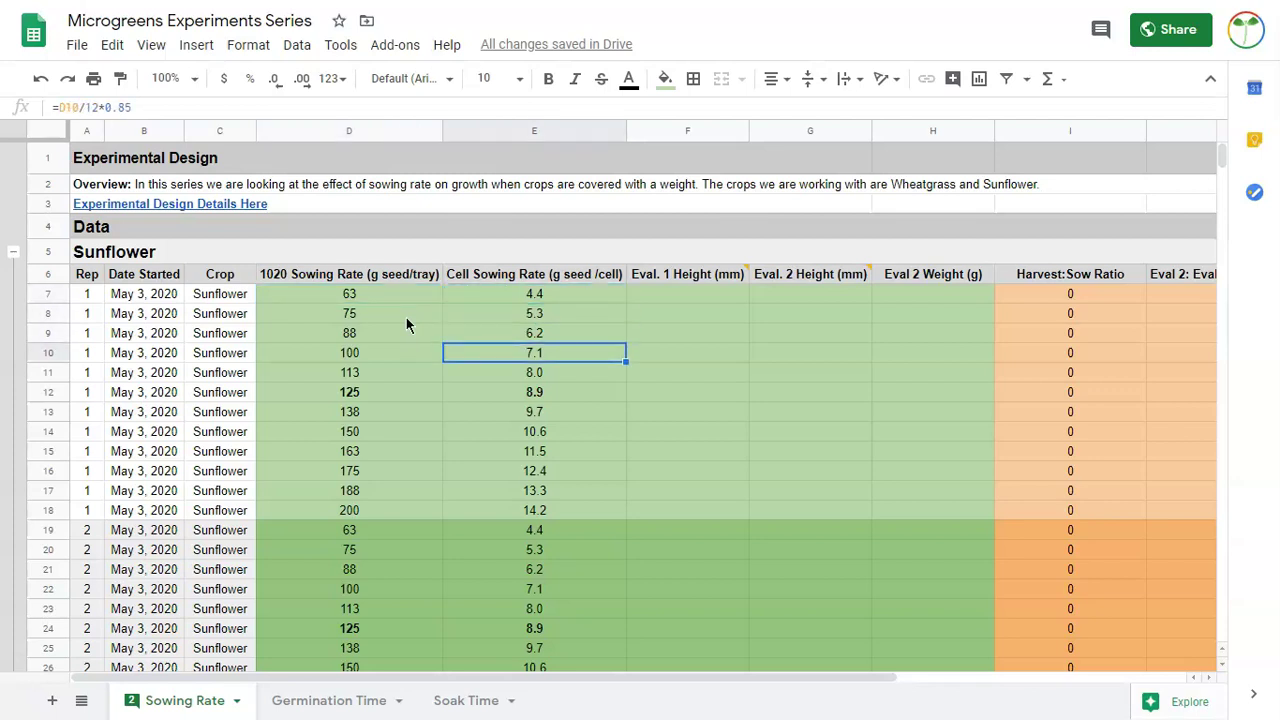
key("Down")
key("Down")
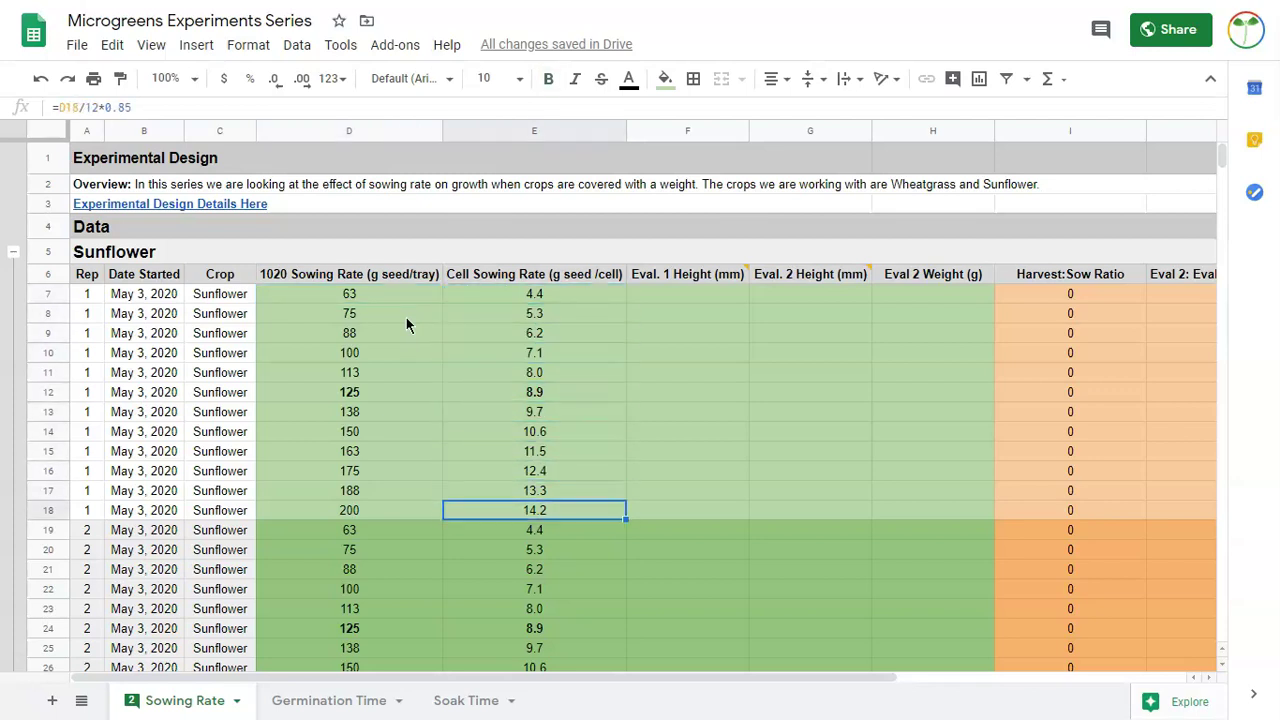
- Examine the evaluation and ratio columns and select the first Eval. 1 Height cell, F7
scroll(551, 353, "right", 1)
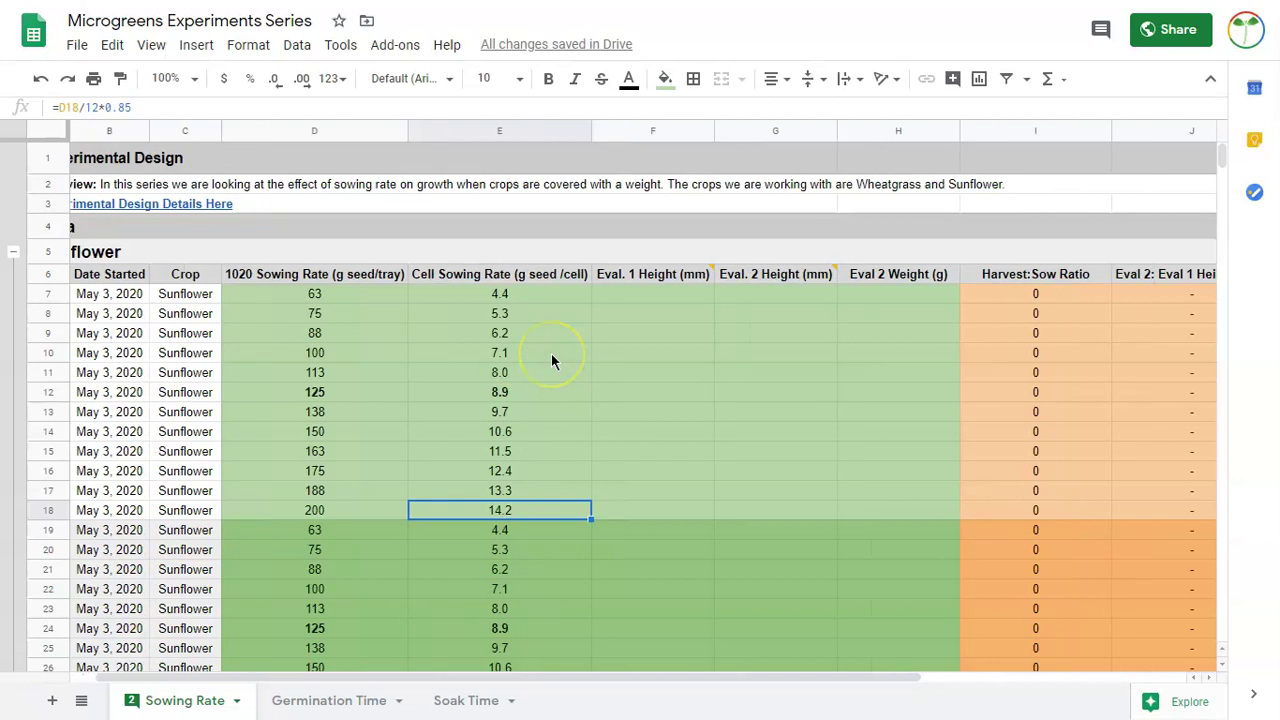
scroll(551, 353, "right", 5)
scroll(551, 353, "left", 3)
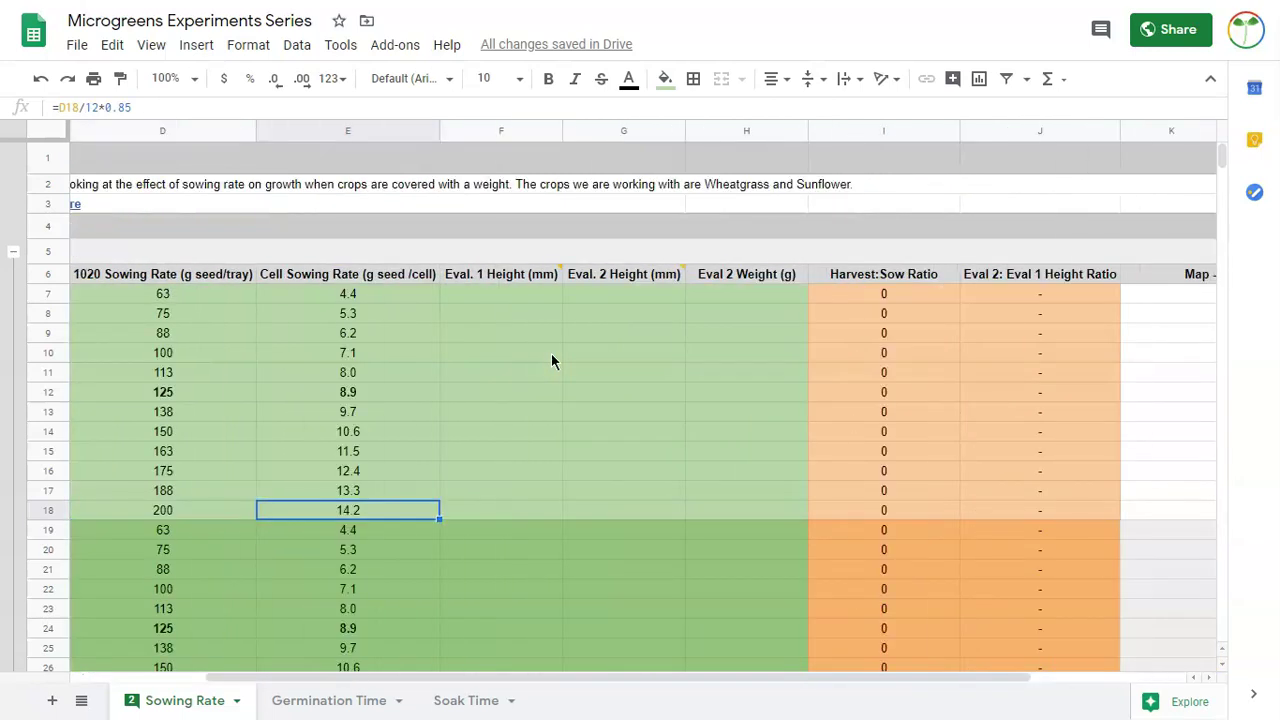
left_click(510, 294)
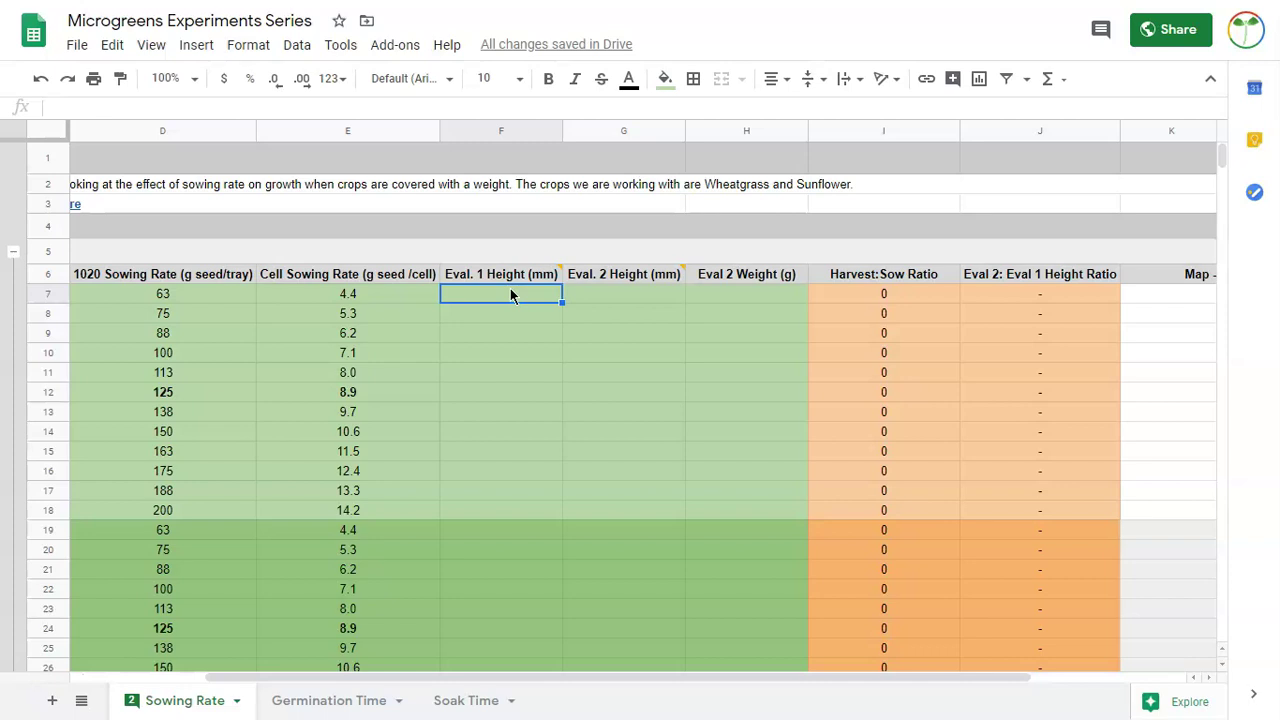
- Step along row 7 through the second evaluation, weight, ratio and front map cells, and return to the height ratio cell J7
key("Tab")
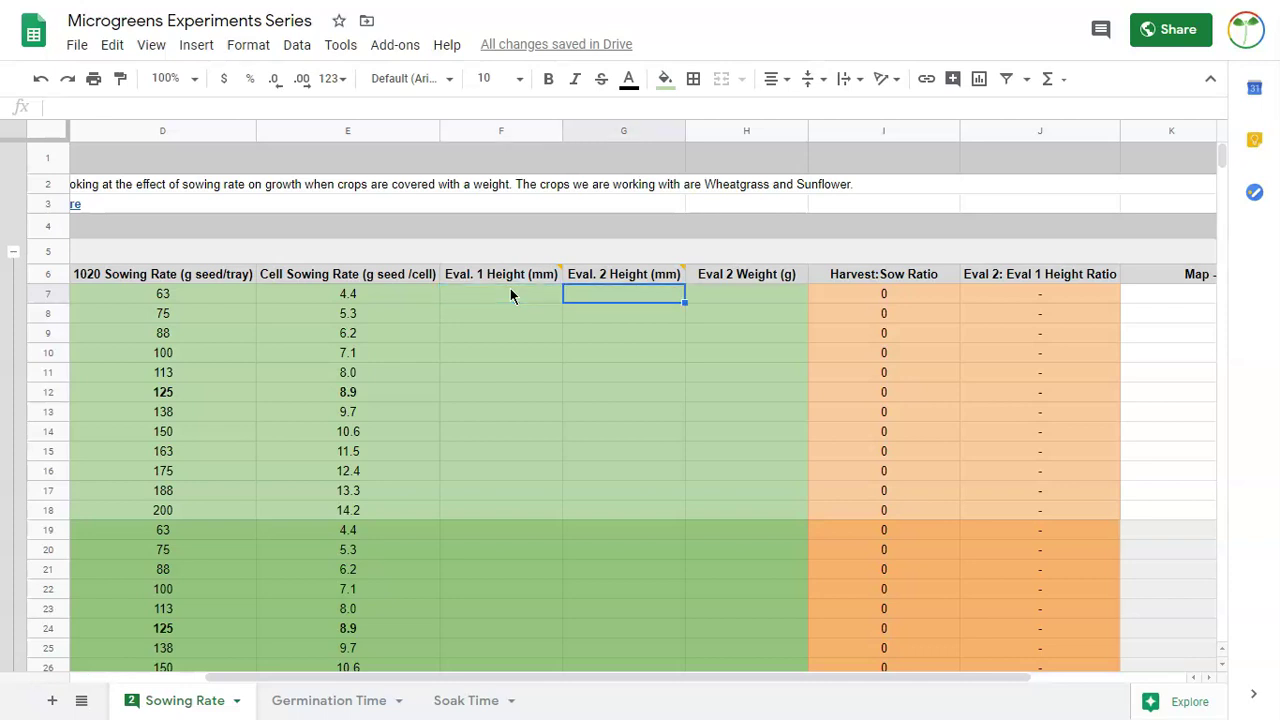
key("Tab")
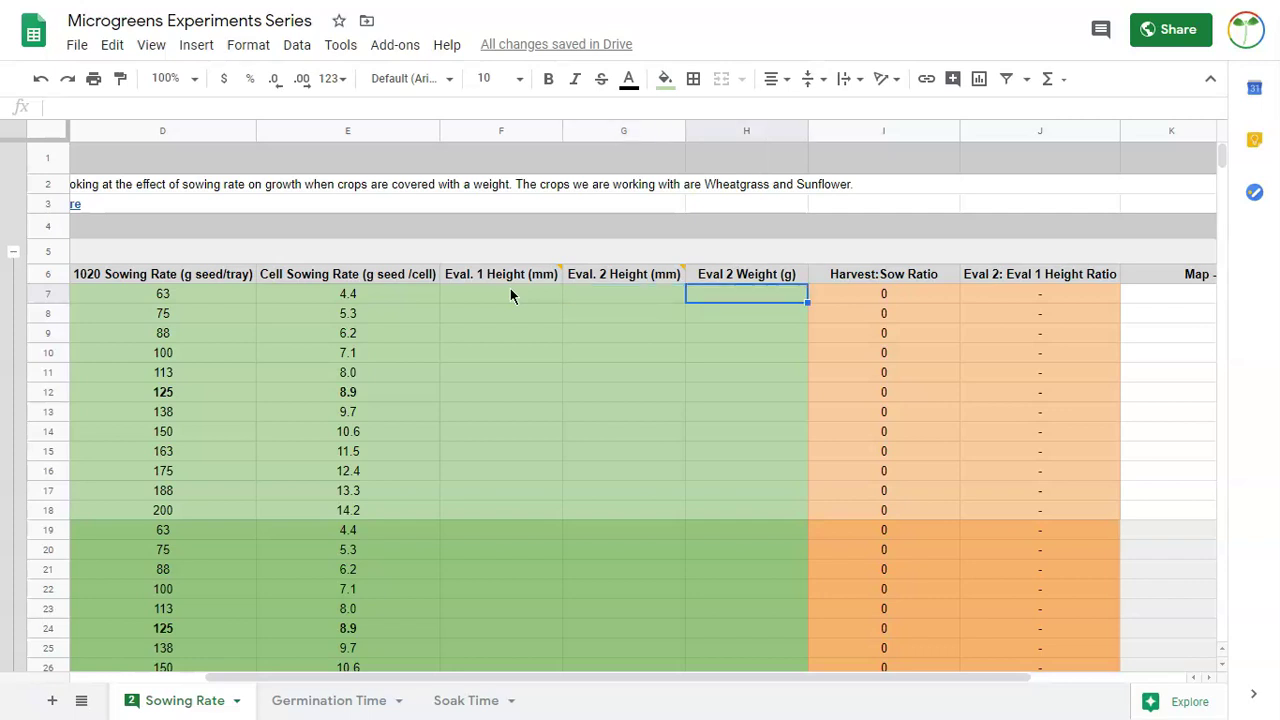
key("Tab")
key("Tab")
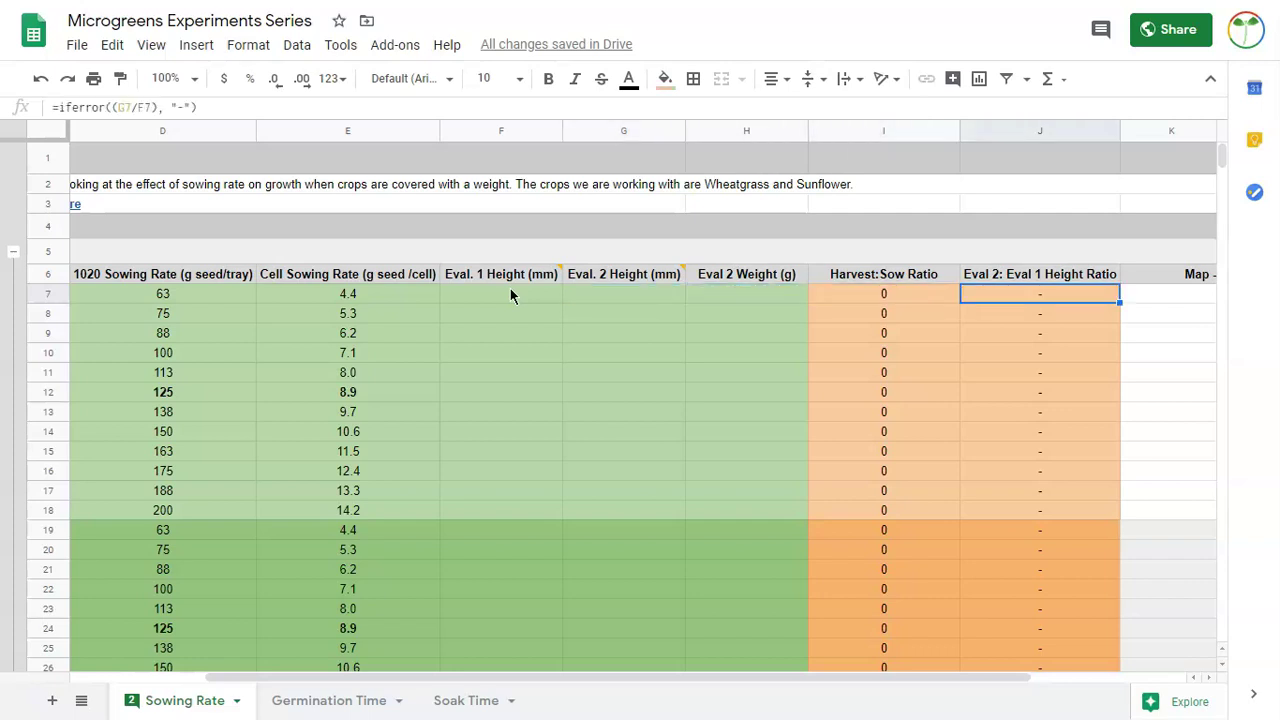
key("Tab")
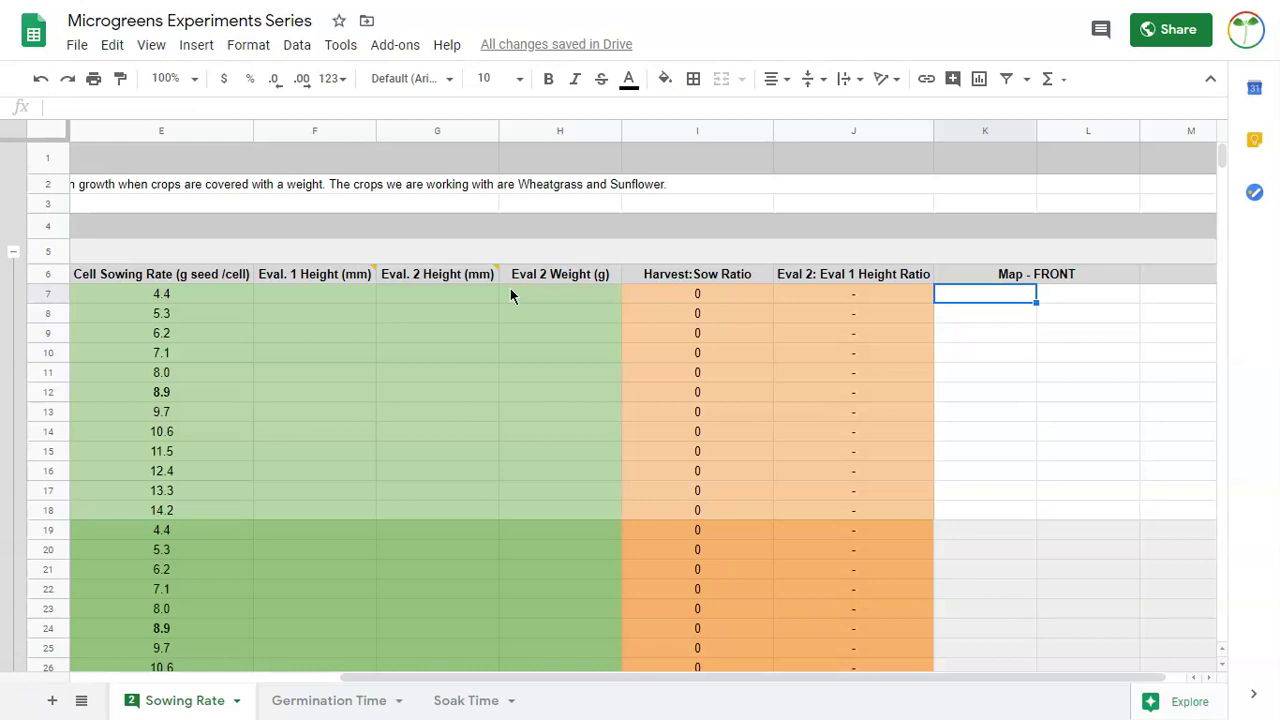
key("Tab")
key("shift+Tab")
key("shift+Tab")
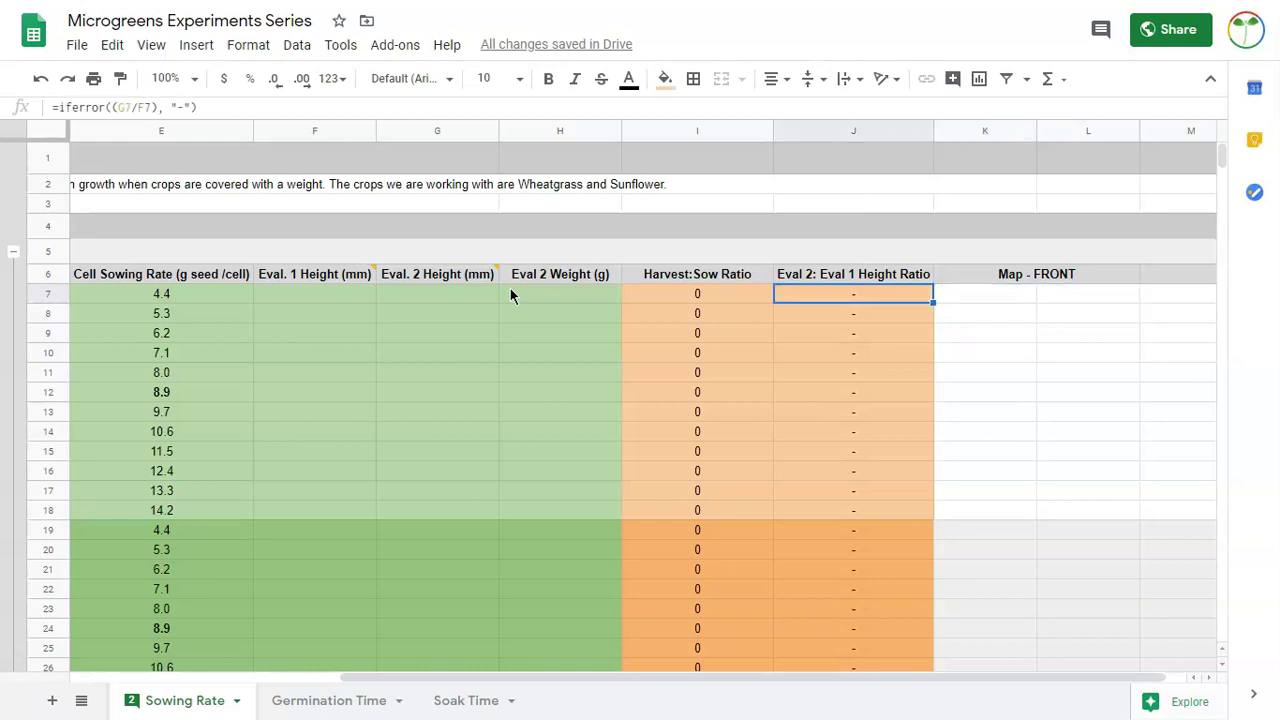
scroll(510, 293, "left", 5)
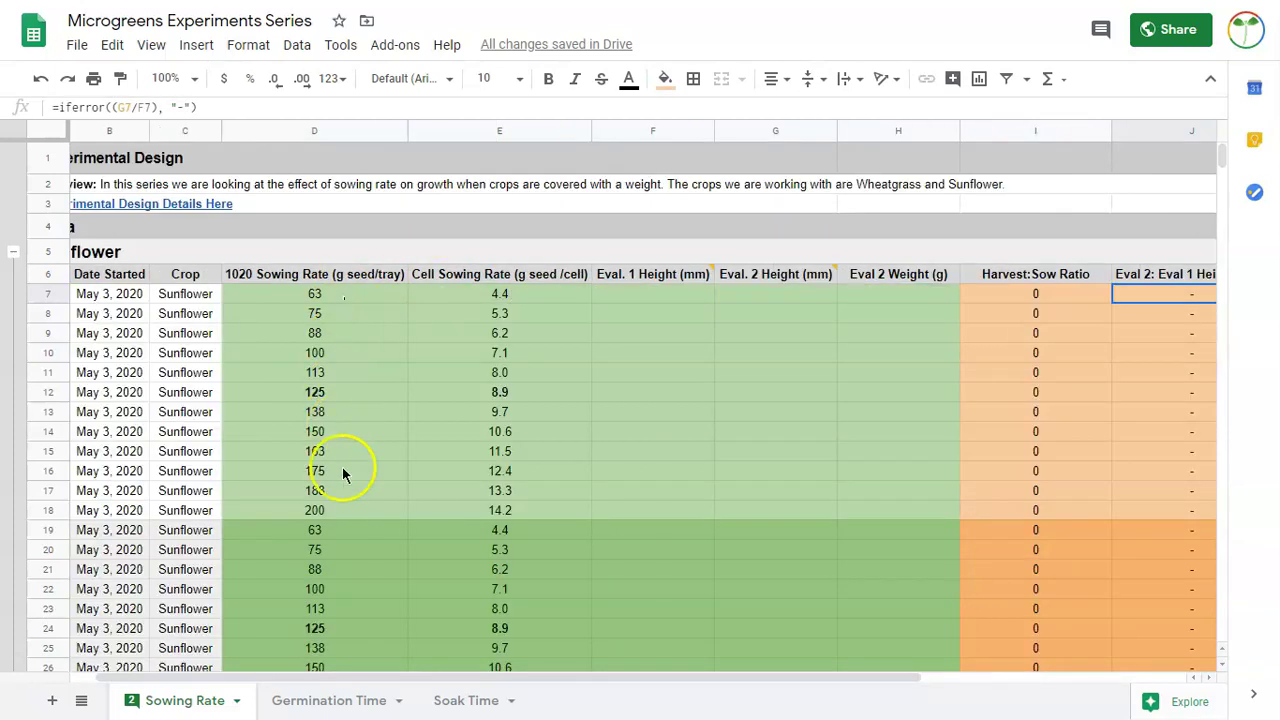
- Fill the front map cells K7:L18 of the first sunflower replicate with the lightest gray and select K7
scroll(347, 490, "right", 5)
left_click_drag(823, 294, 901, 512)
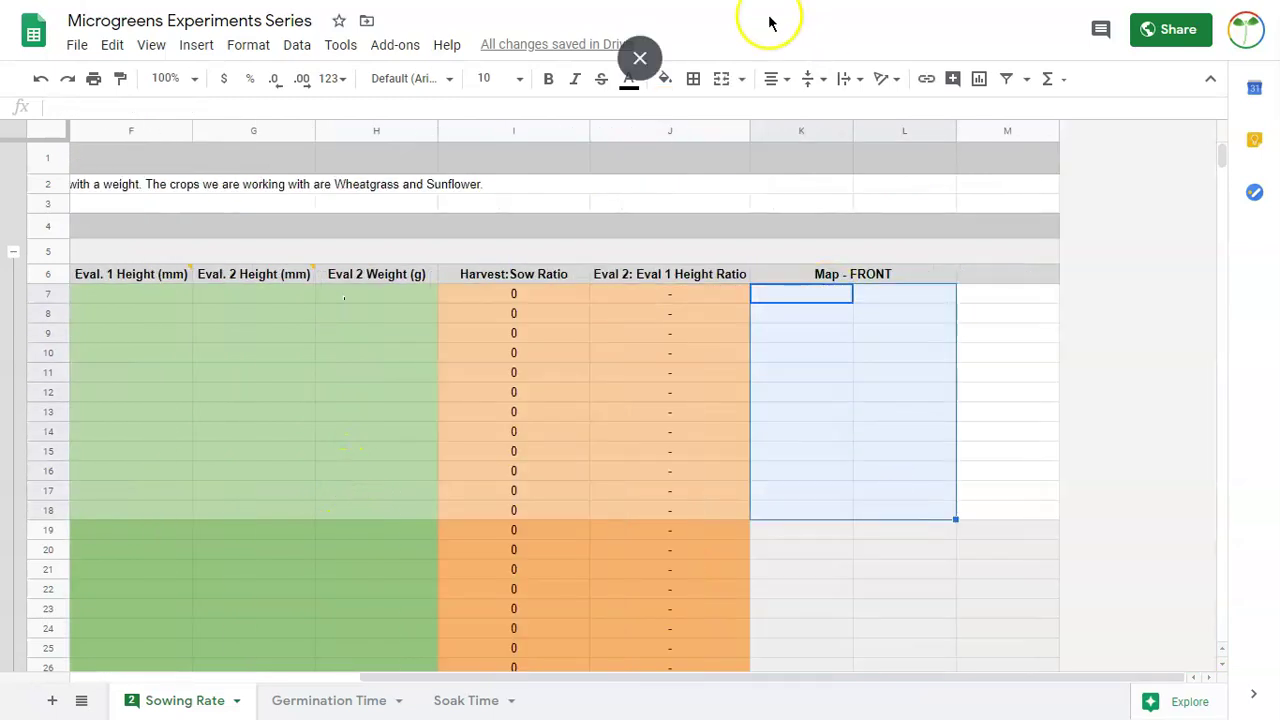
left_click(665, 82)
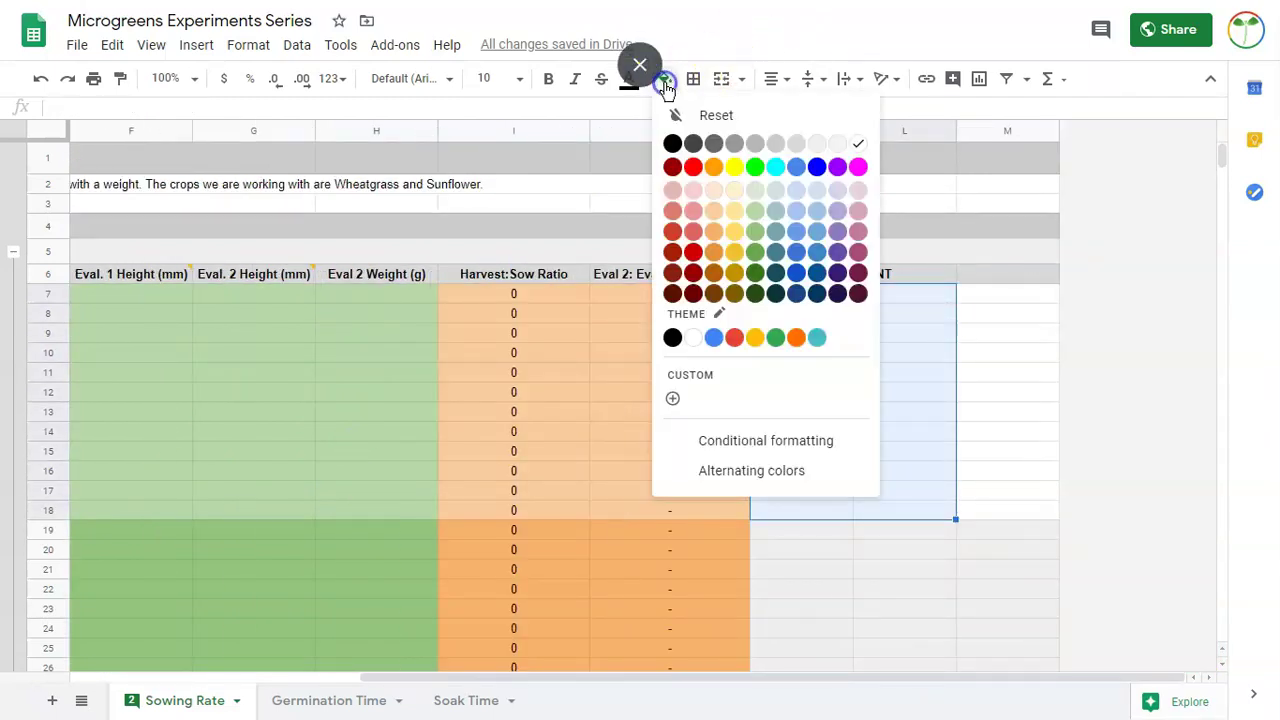
left_click(835, 144)
left_click(889, 420)
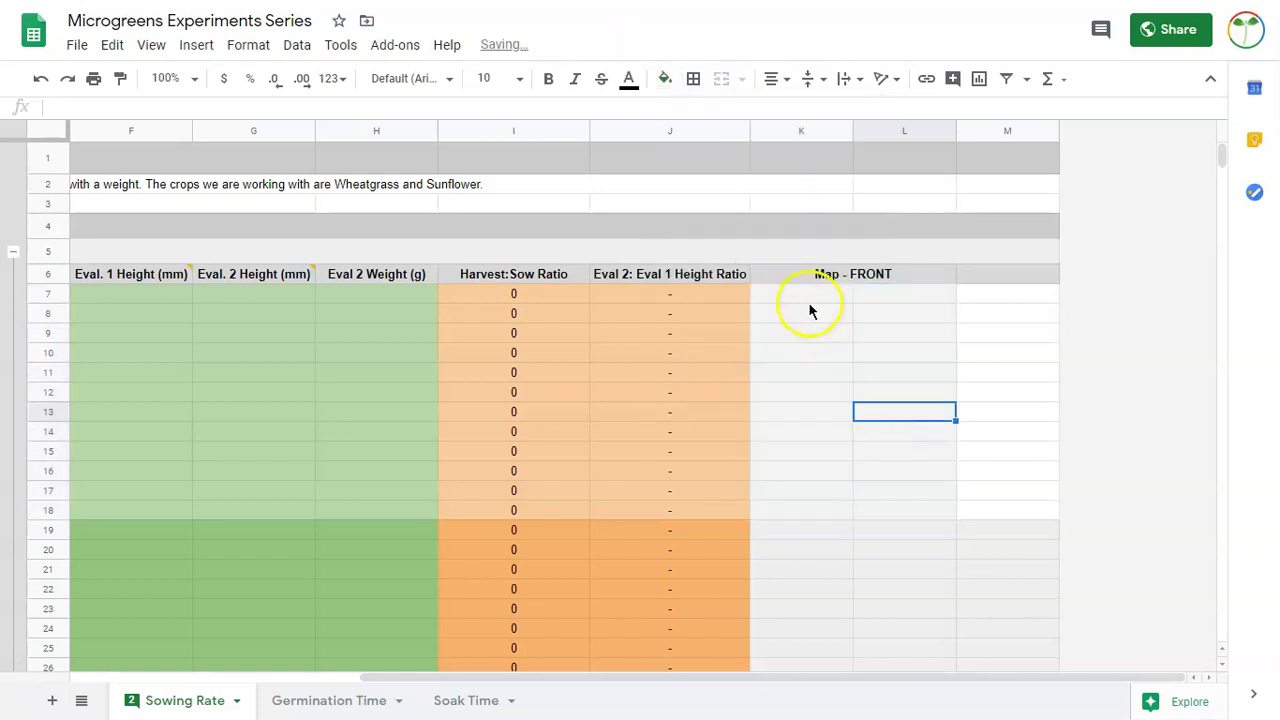
left_click(808, 302)
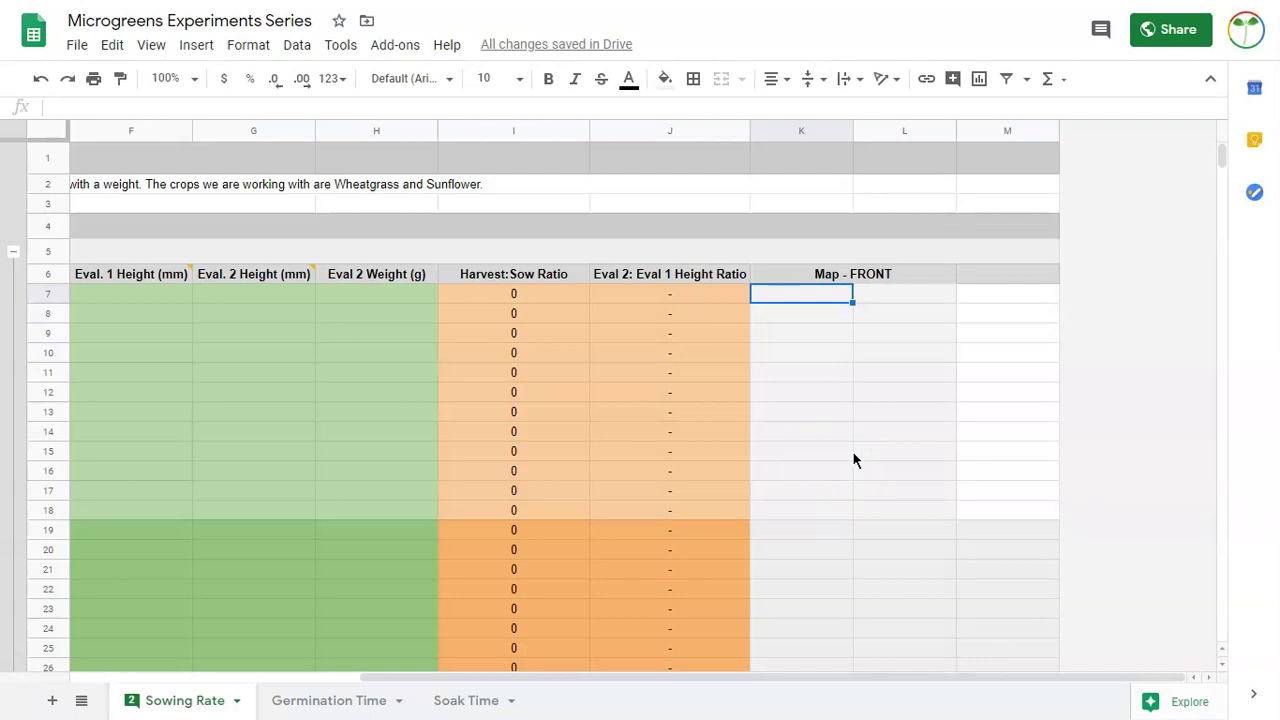
- Look over the sunflower and Wheatgrass tables down to row 56, and return to the start of the sheet
scroll(853, 460, "down", 1)
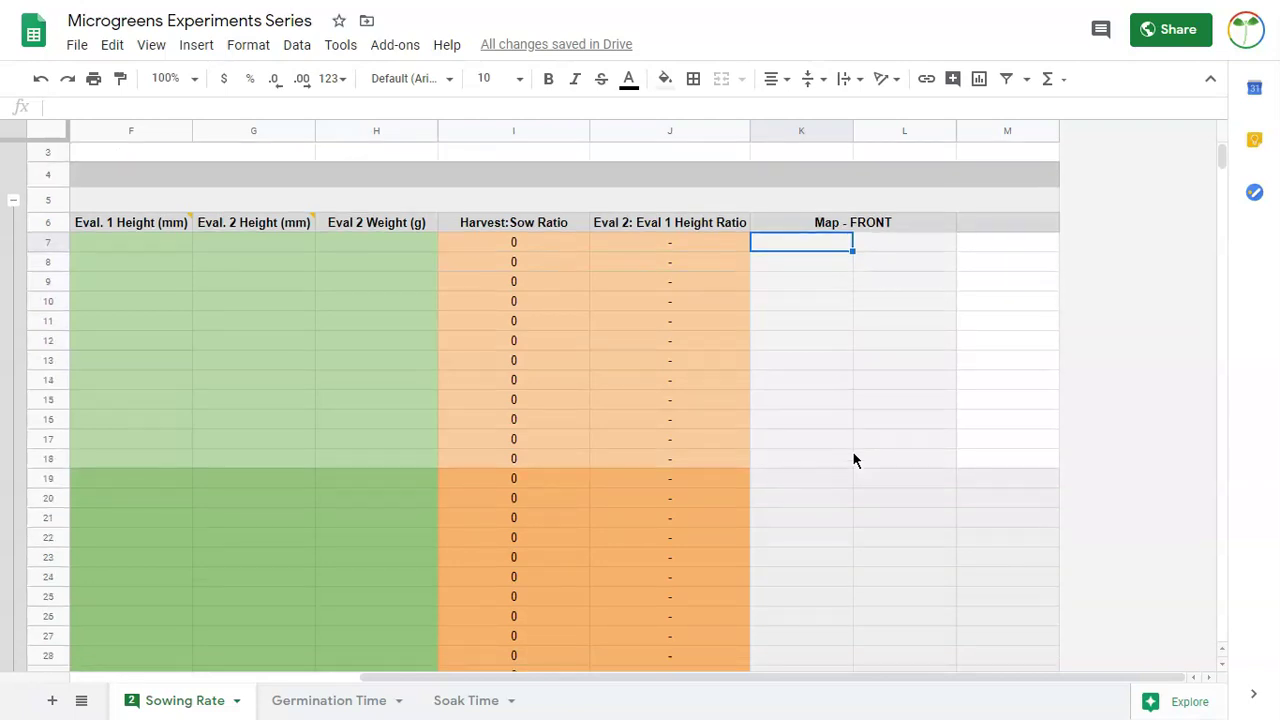
scroll(853, 460, "left", 2)
scroll(853, 460, "right", 1)
scroll(853, 460, "down", 5)
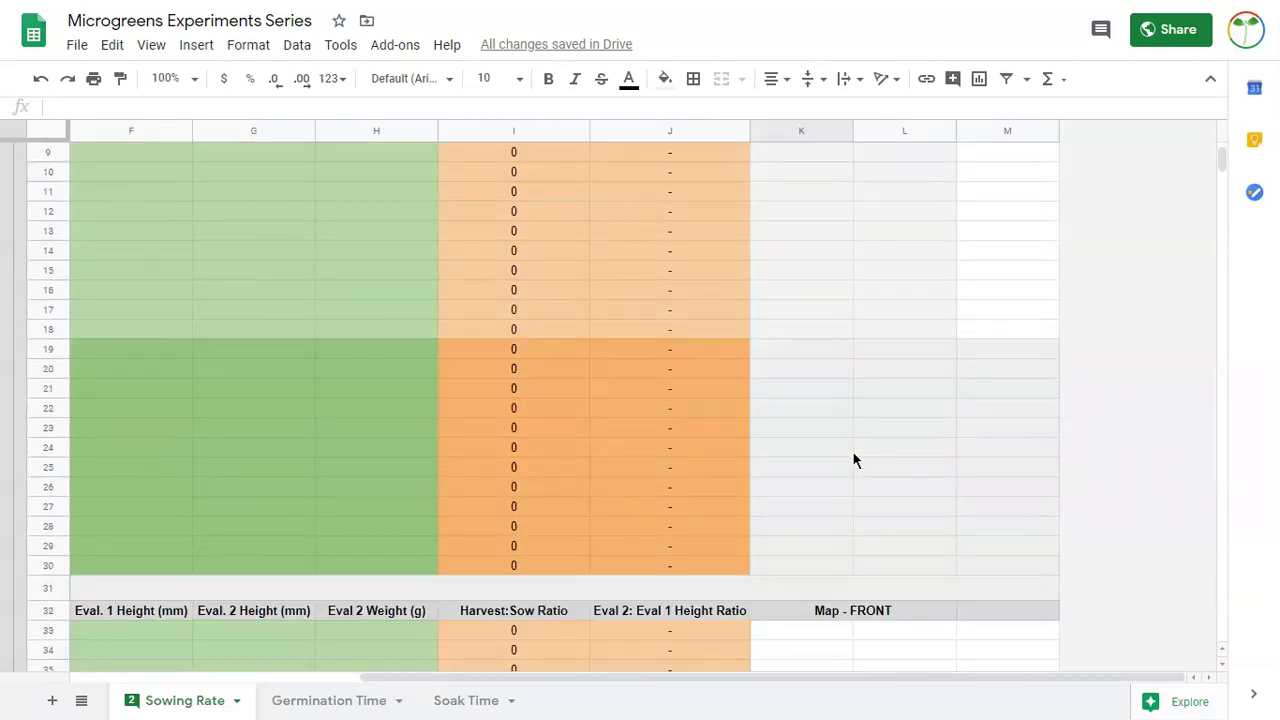
scroll(853, 460, "left", 3)
scroll(854, 455, "down", 5)
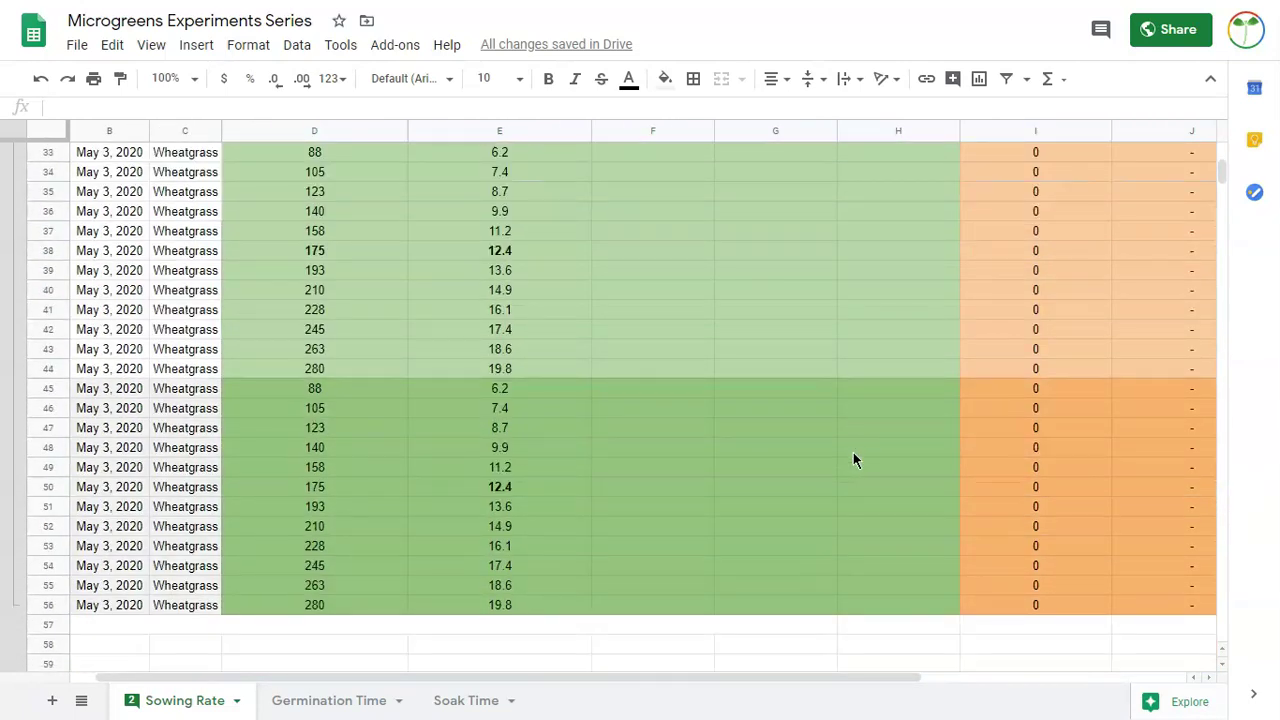
scroll(854, 455, "up", 11)
scroll(853, 460, "right", 3)
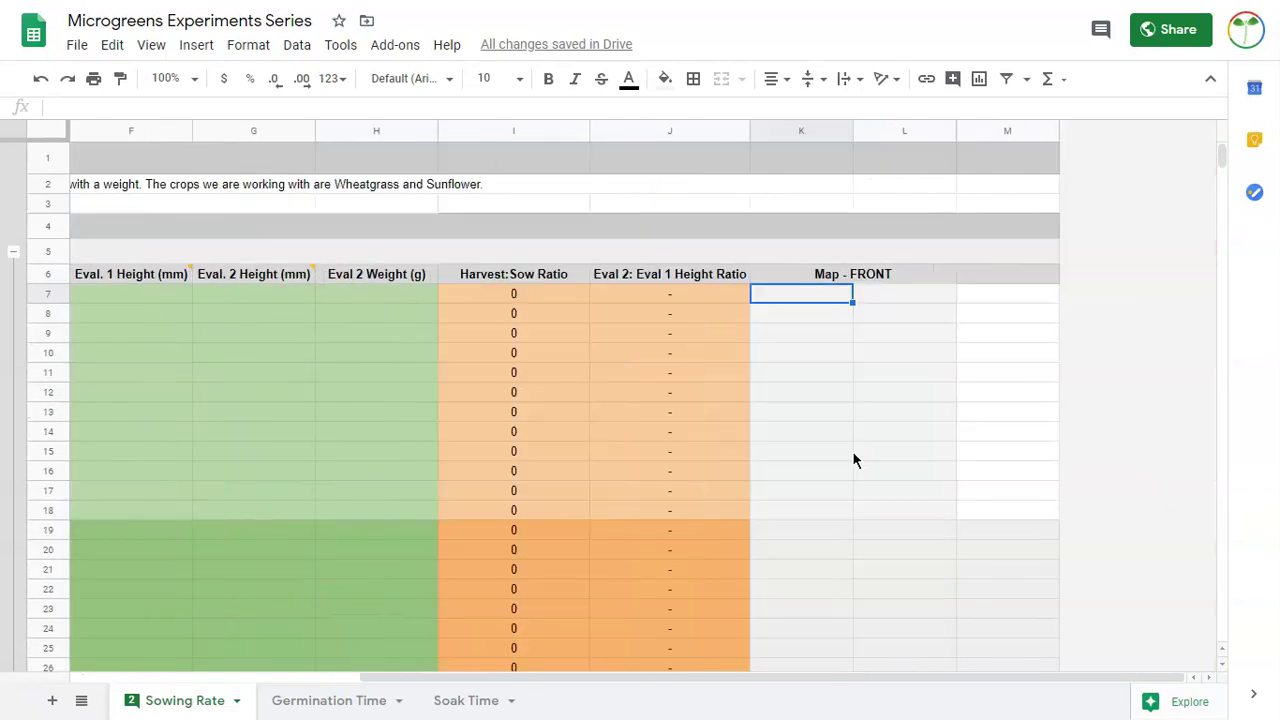
scroll(853, 460, "left", 4)
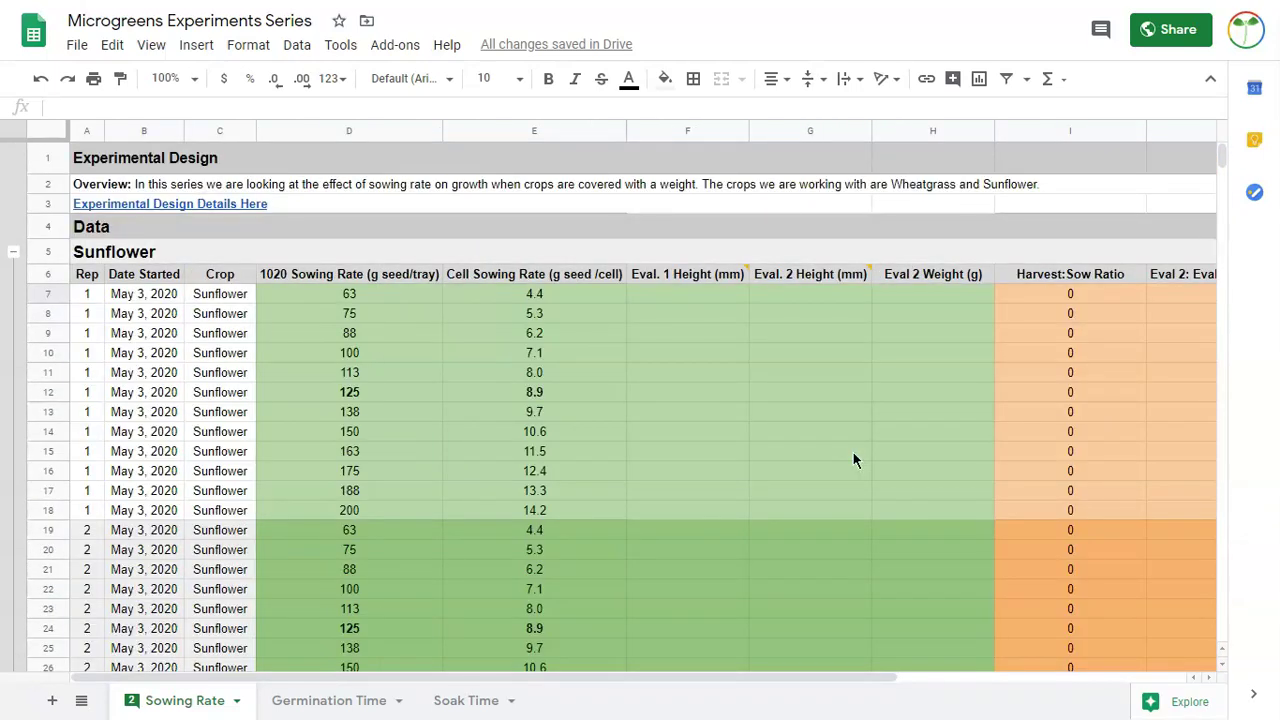